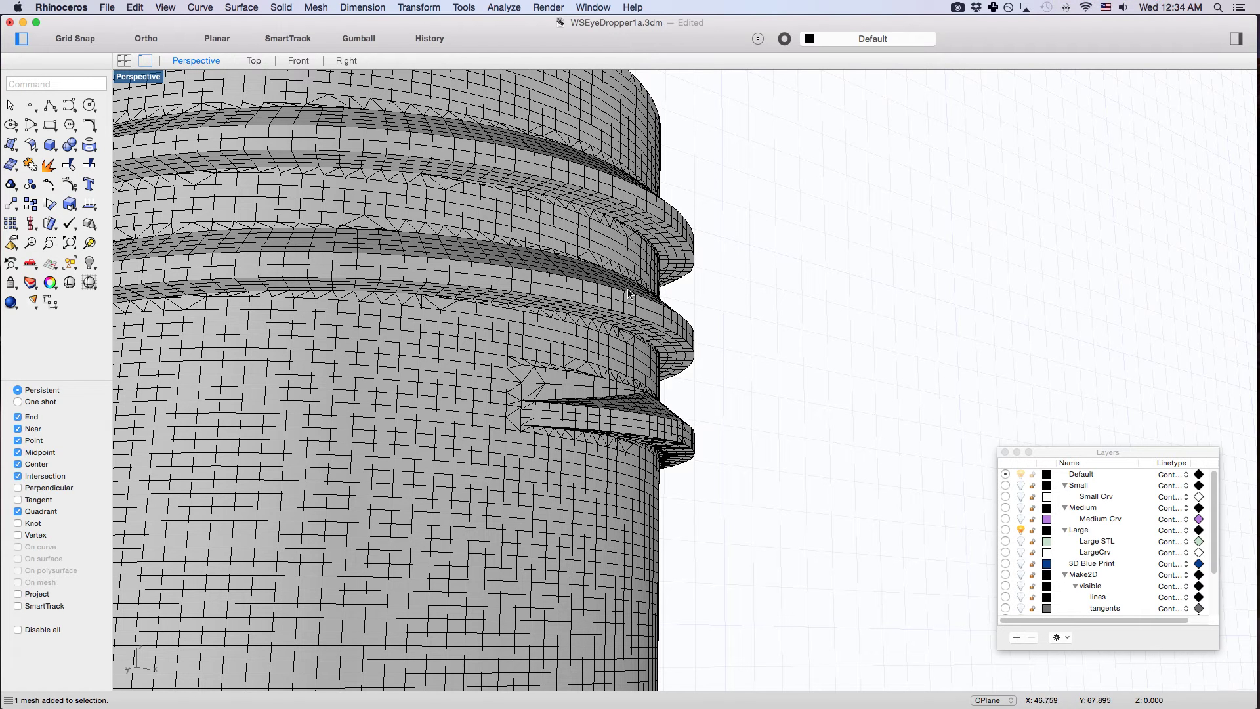
Run Check on the threaded bottle mesh, review the reported problems, and dismiss the report
left_click(590, 324)
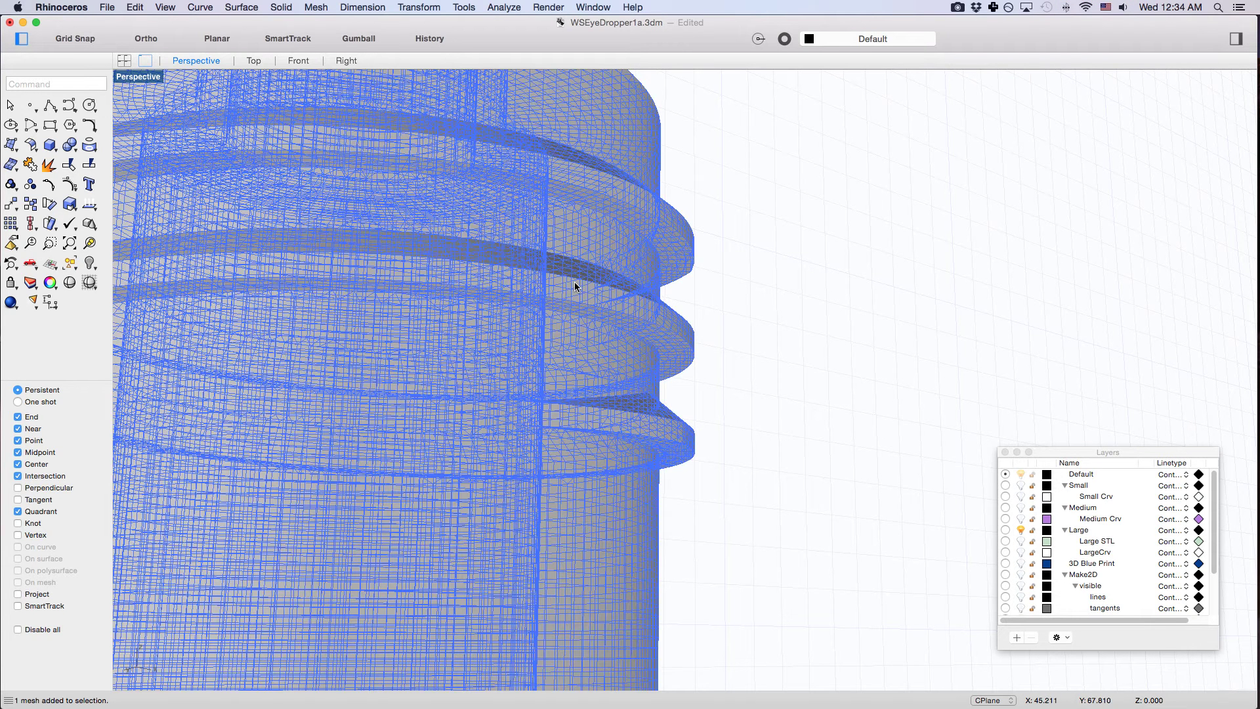
type("Check")
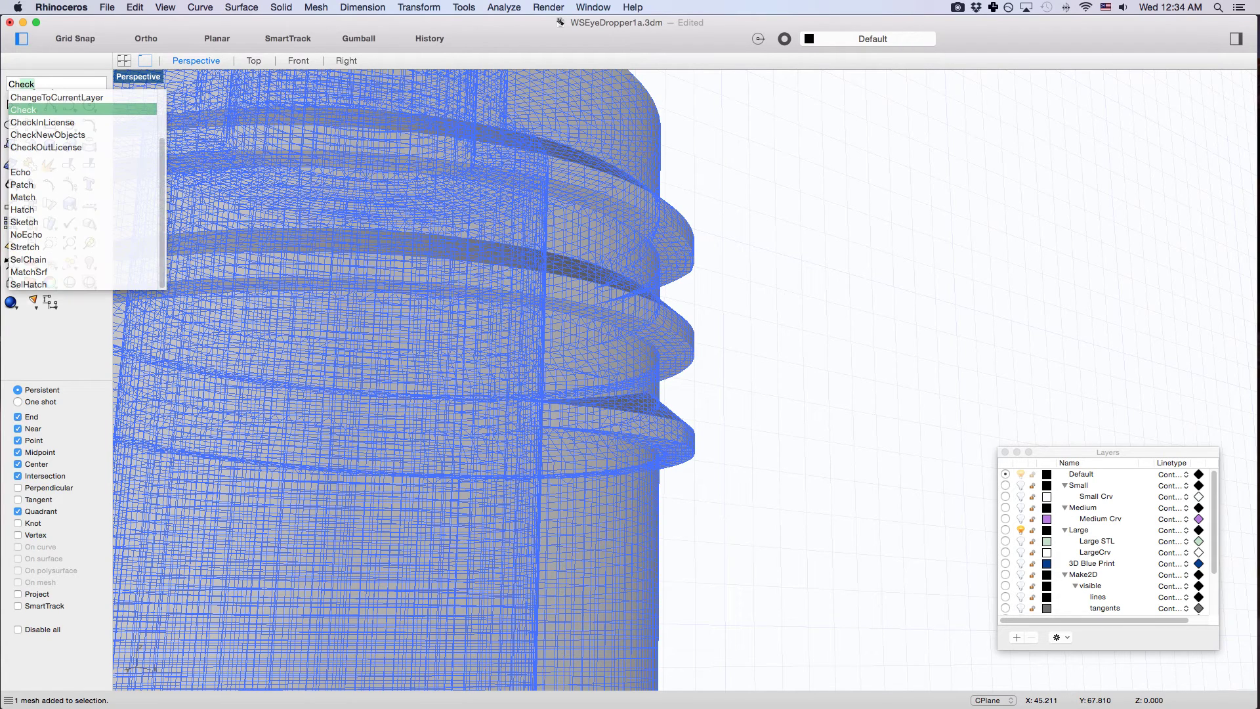
key("Return")
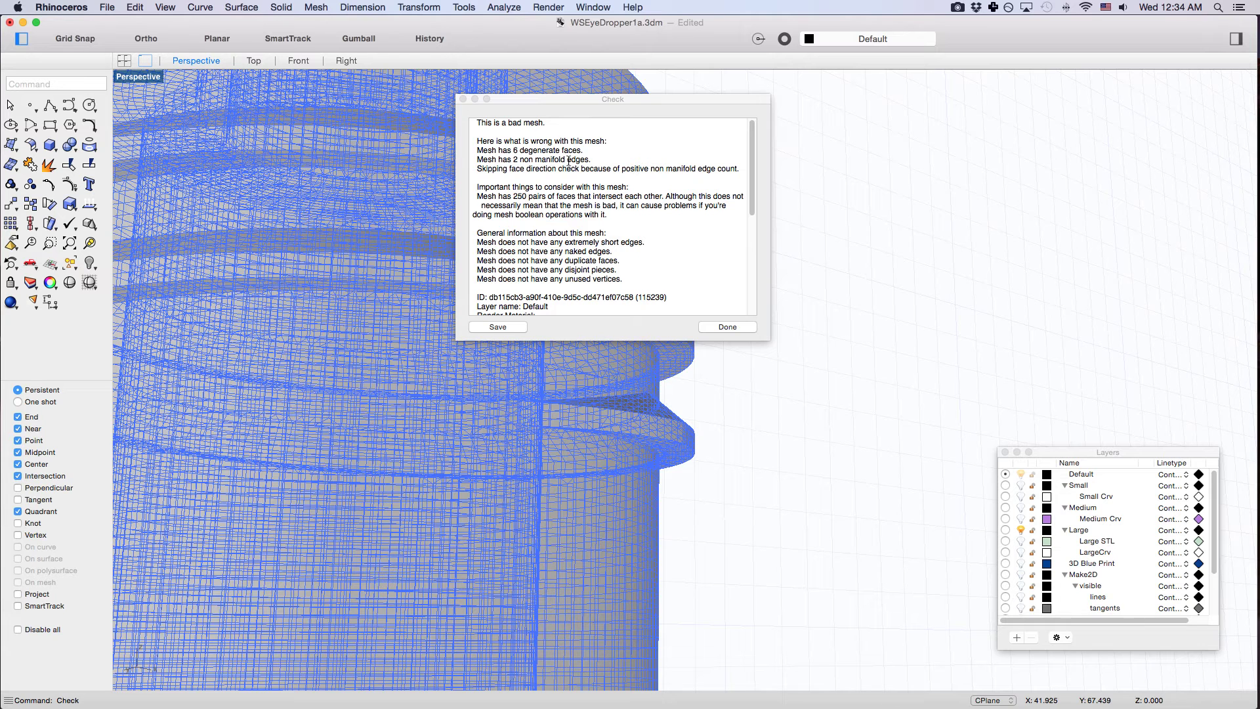
left_click(728, 327)
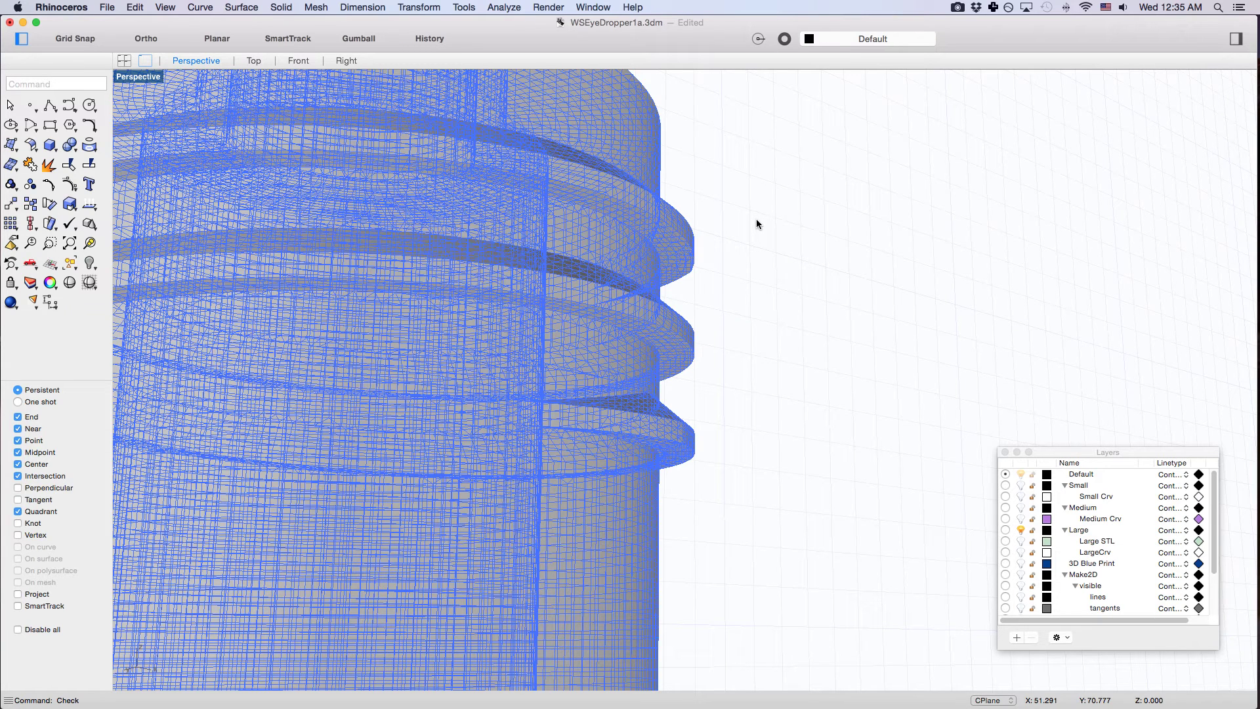
Remove the degenerate faces from the threaded mesh with CullDegenerateMeshFaces and clear the selection
type("cull")
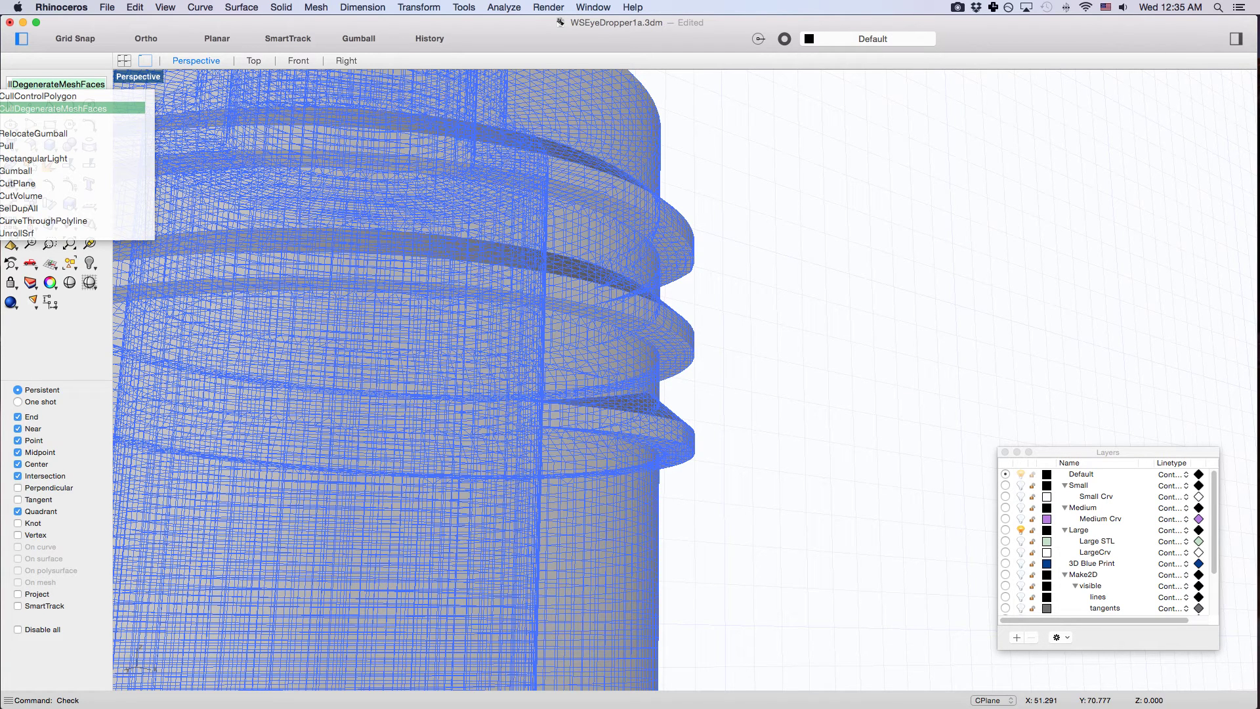
key("Return")
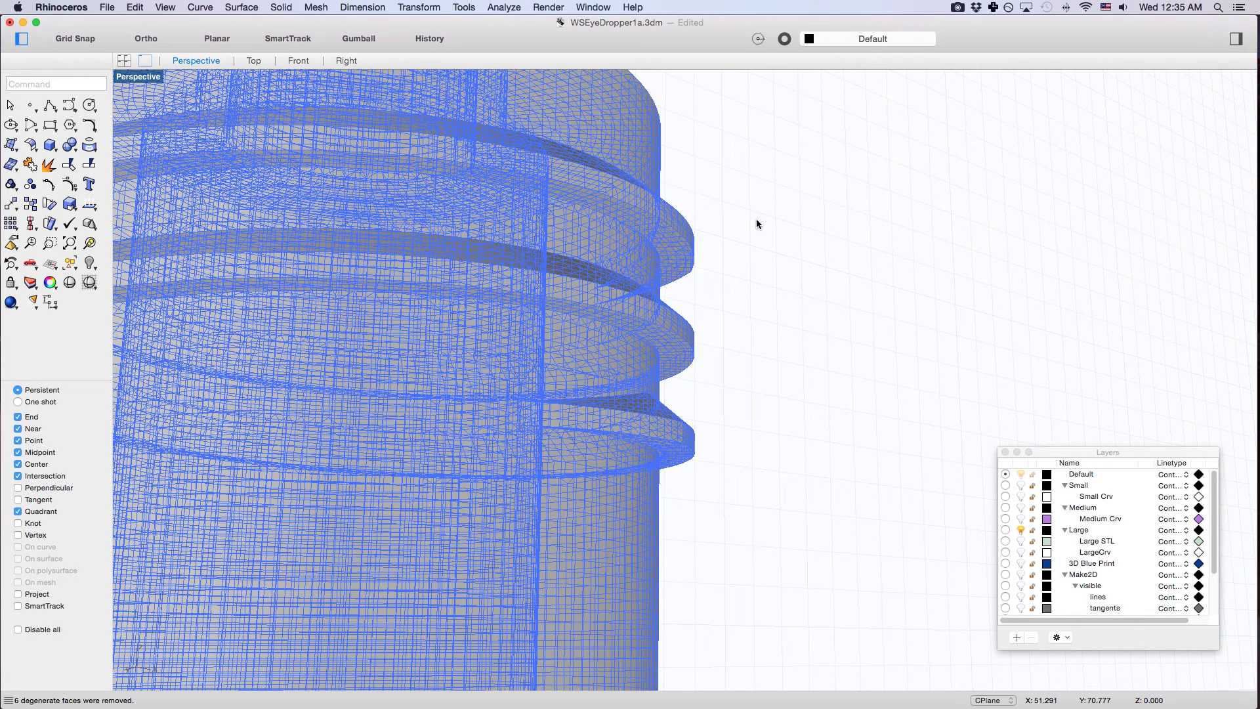
left_click(712, 302)
Reselect the culled mesh, run Check on it again, and close the report
left_click(634, 301)
type("Check")
key("Return")
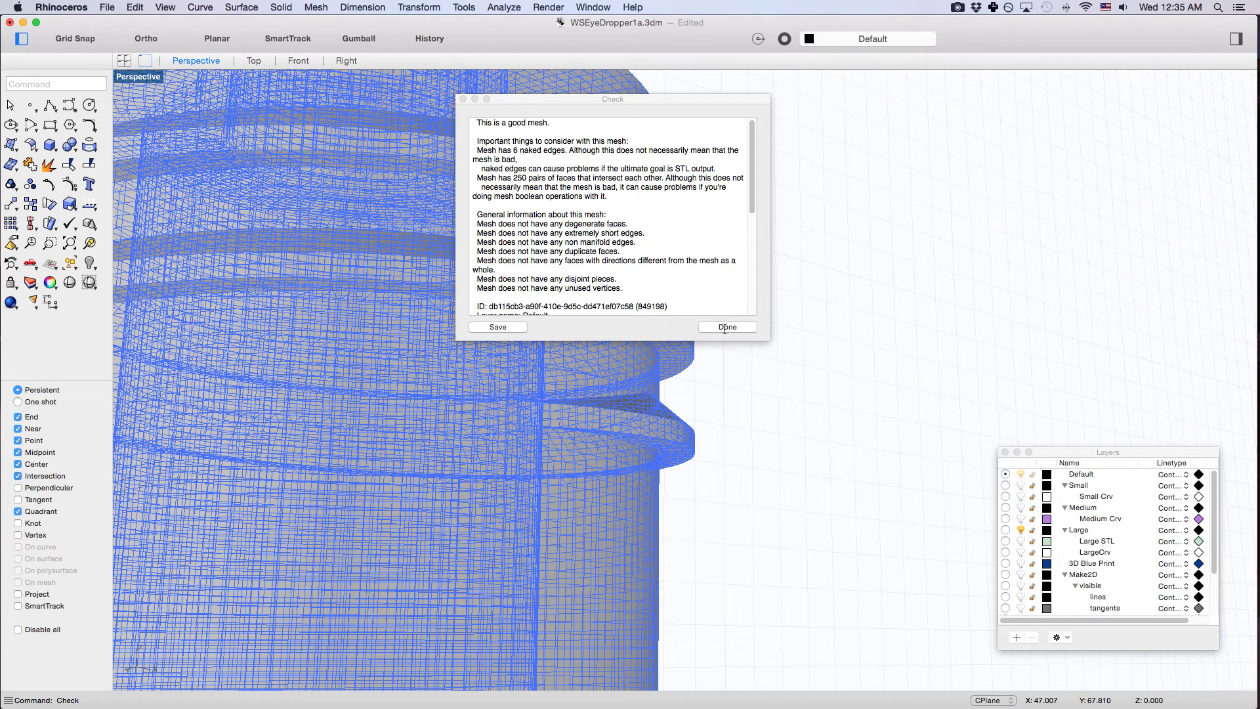
left_click(725, 327)
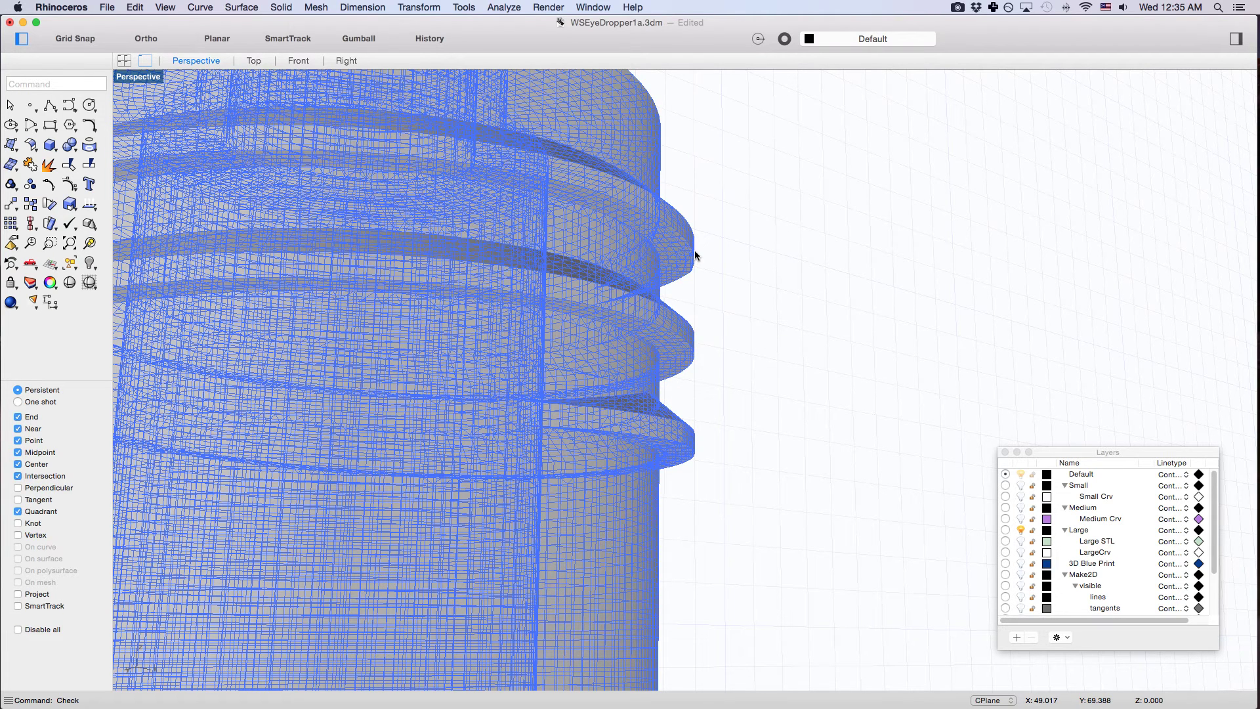
Run ShowEdges on the mesh, compare all edges with naked edges, and leave only the naked edges highlighted
type("Show")
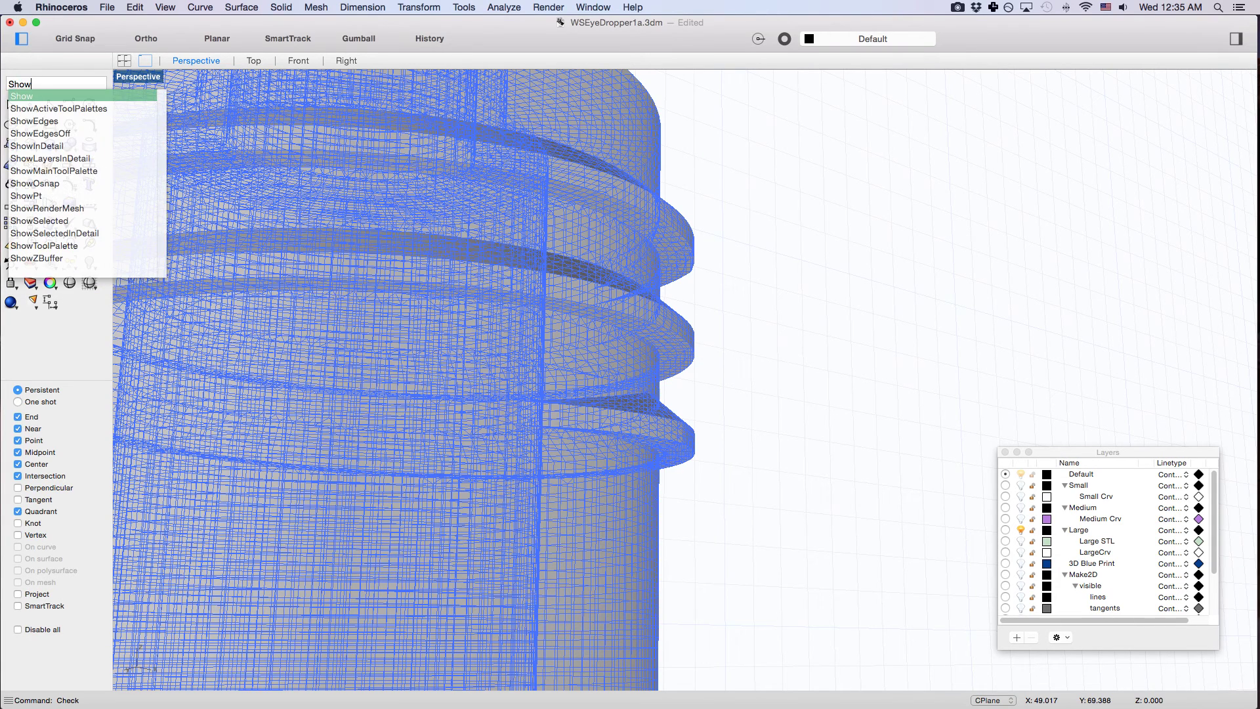
type("Edges")
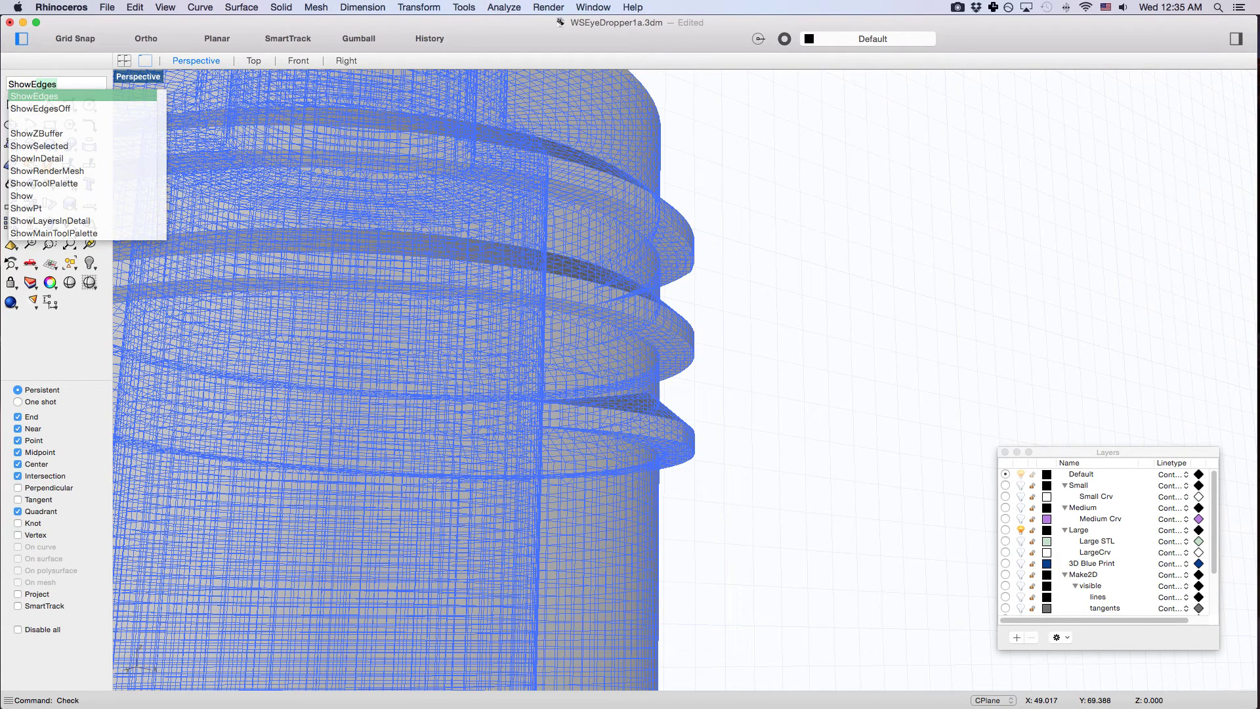
key("Return")
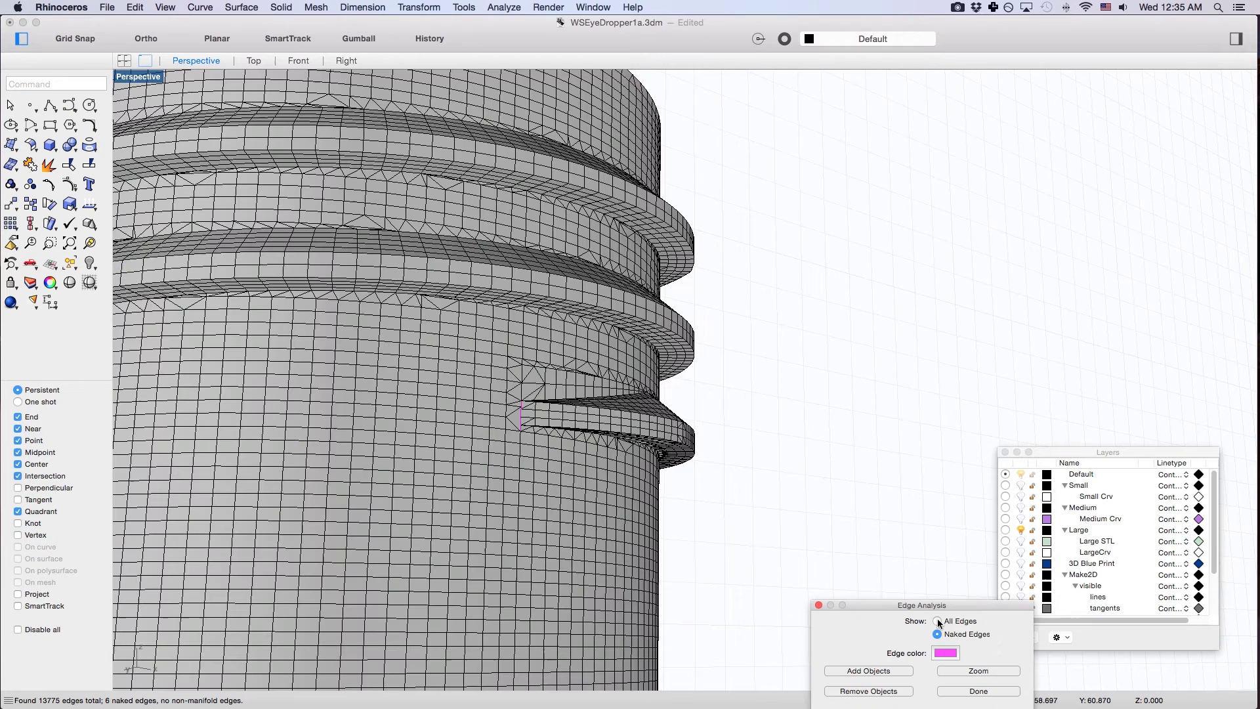
left_click_drag(937, 619, 903, 326)
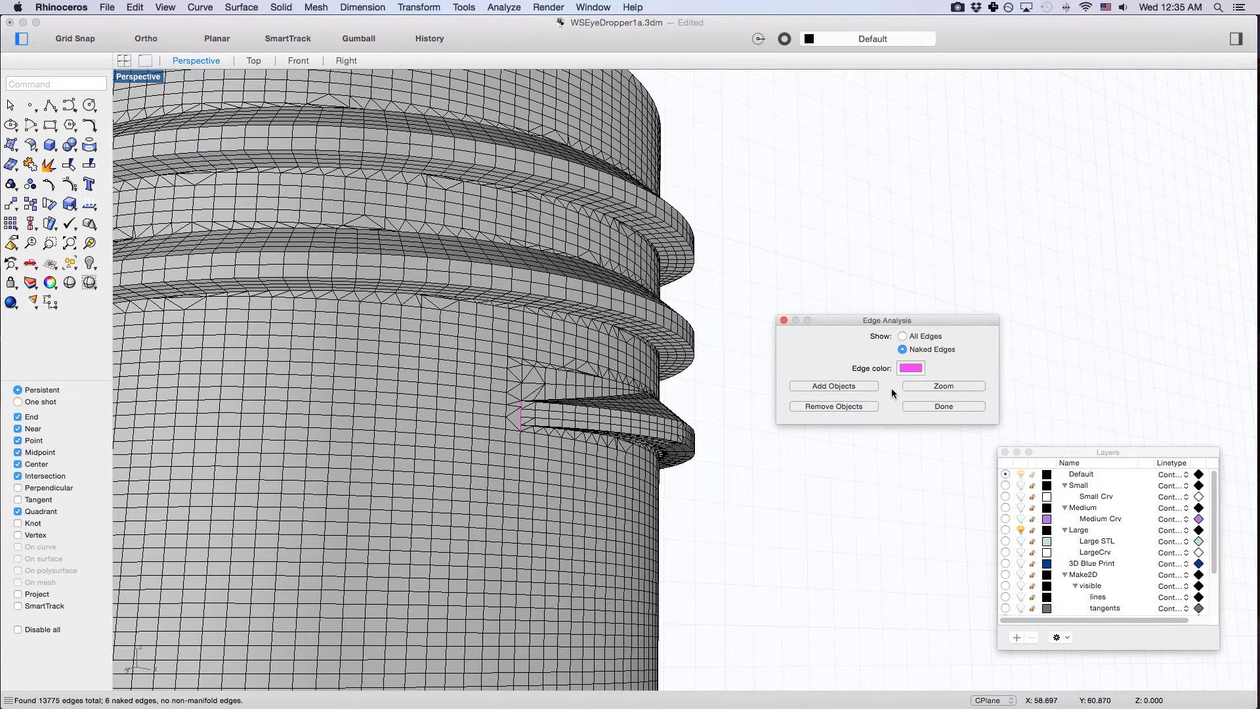
left_click(903, 337)
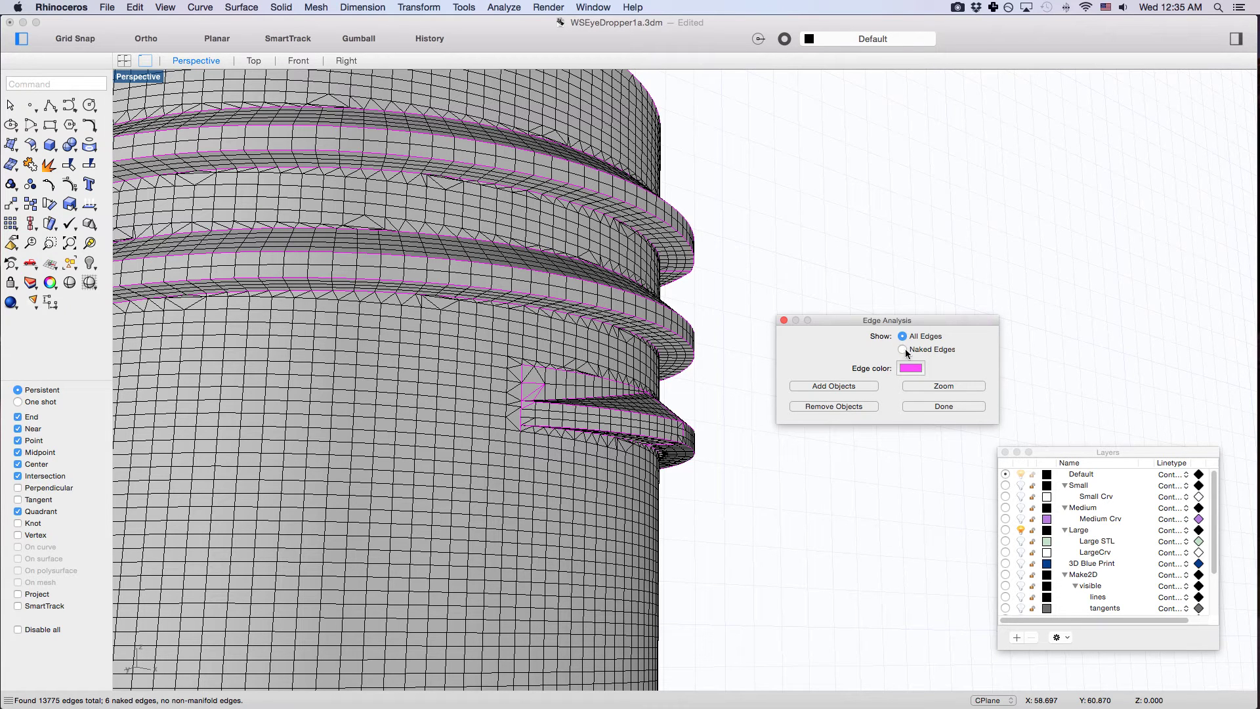
left_click(904, 349)
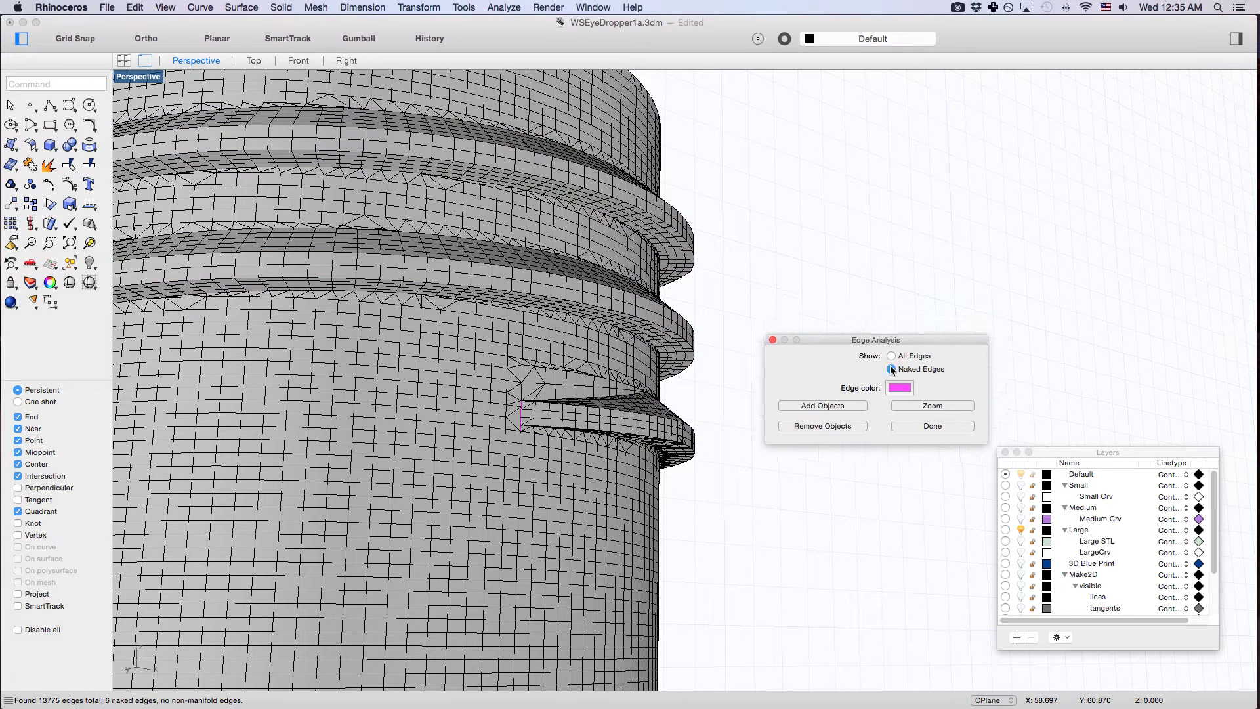
Zoom to the mesh's naked edges with ZoomNaked and examine the mismatched vertices where the thread runs out
left_click_drag(902, 322, 887, 580)
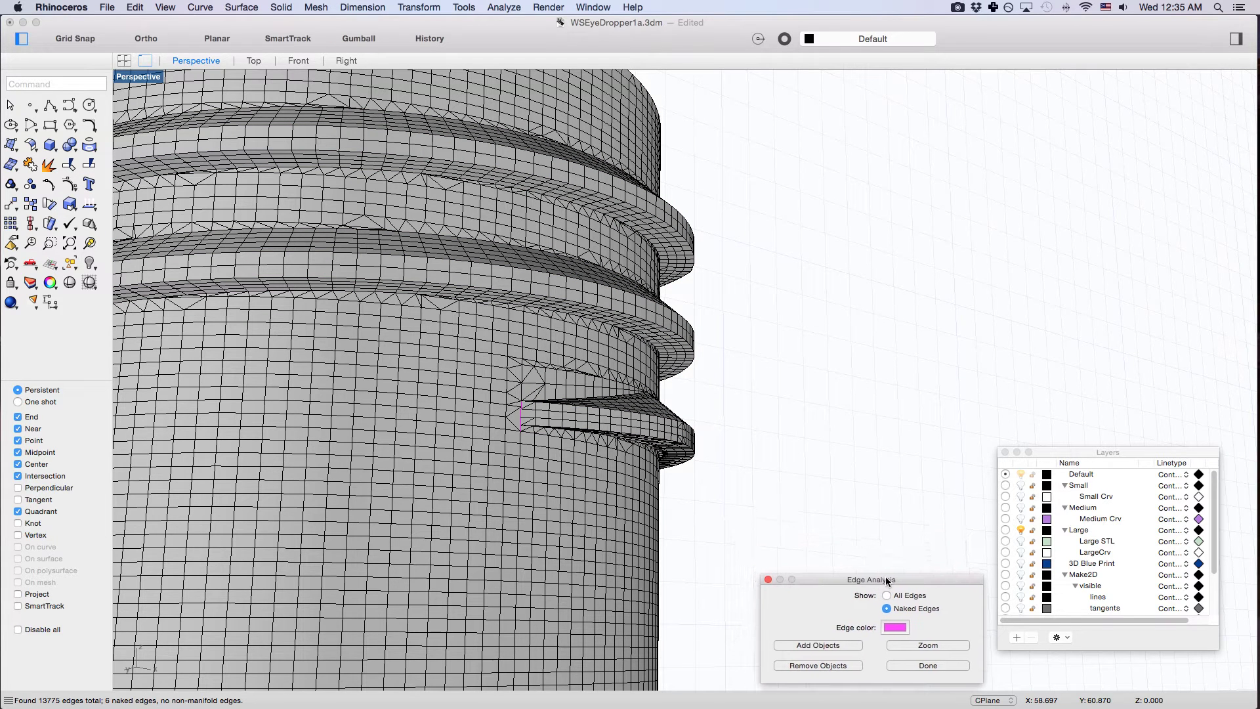
left_click(935, 647)
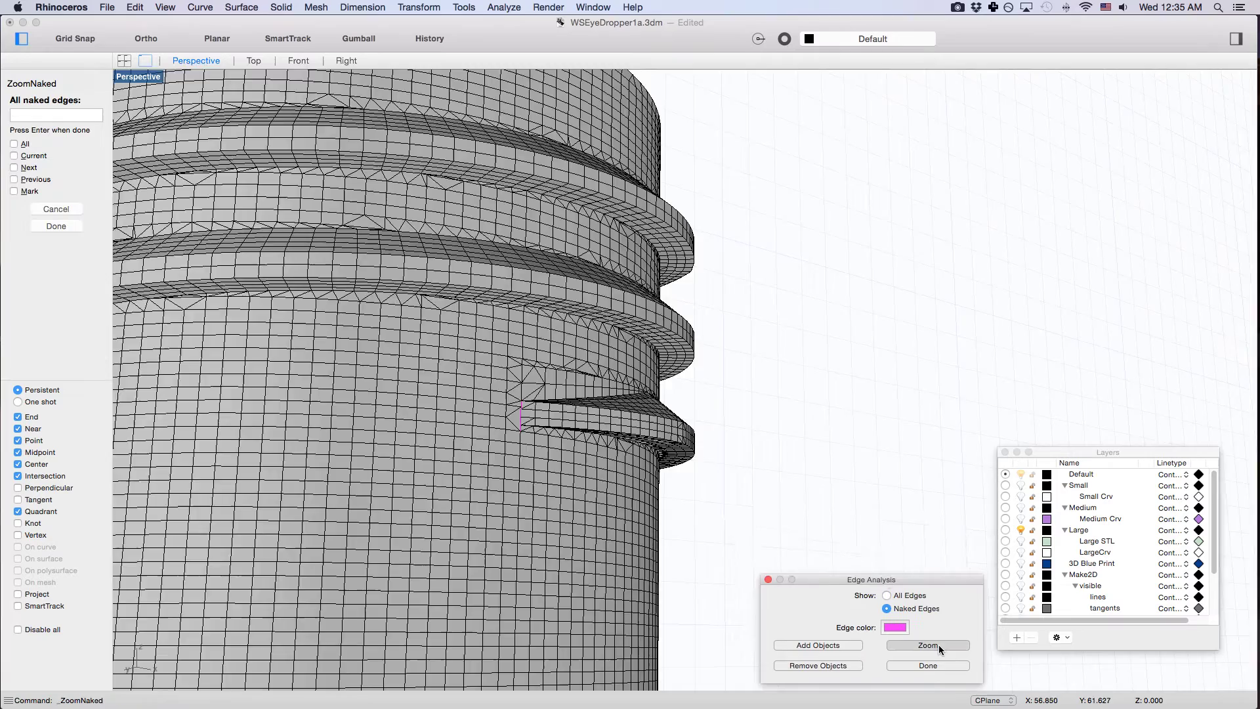
right_click_drag(685, 333, 656, 360)
scroll(727, 330, "down", 2)
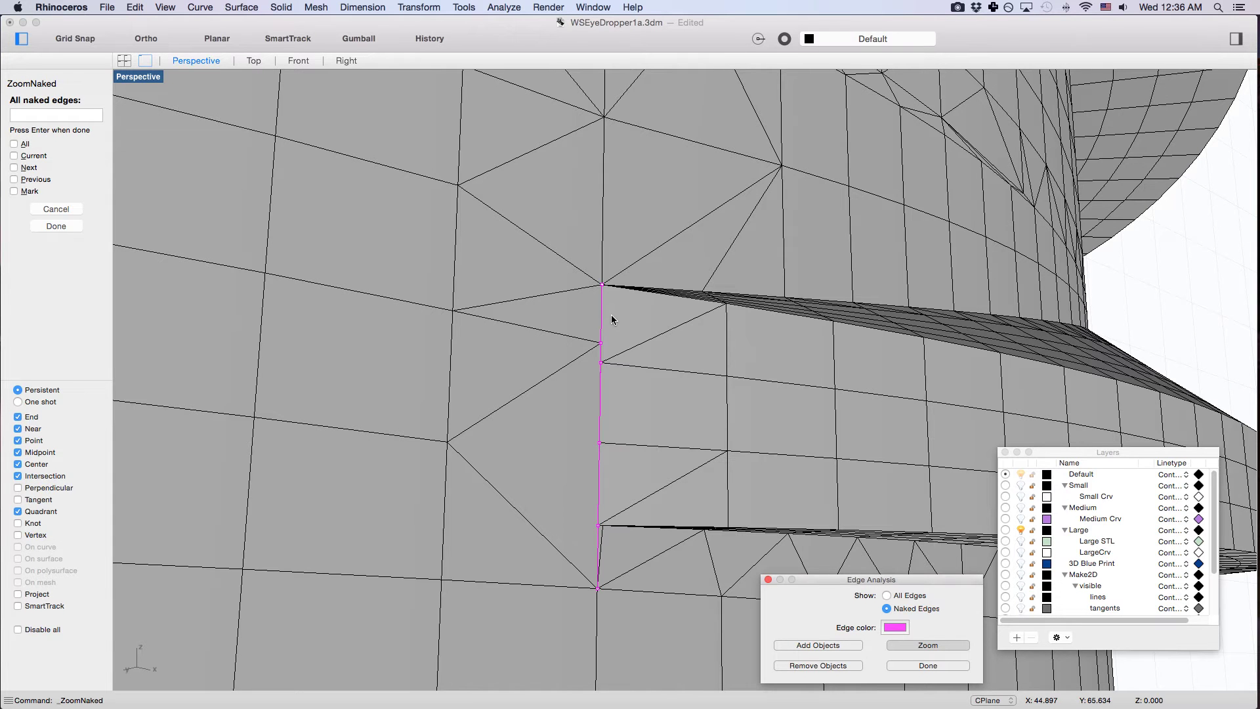
right_click_drag(607, 319, 562, 332)
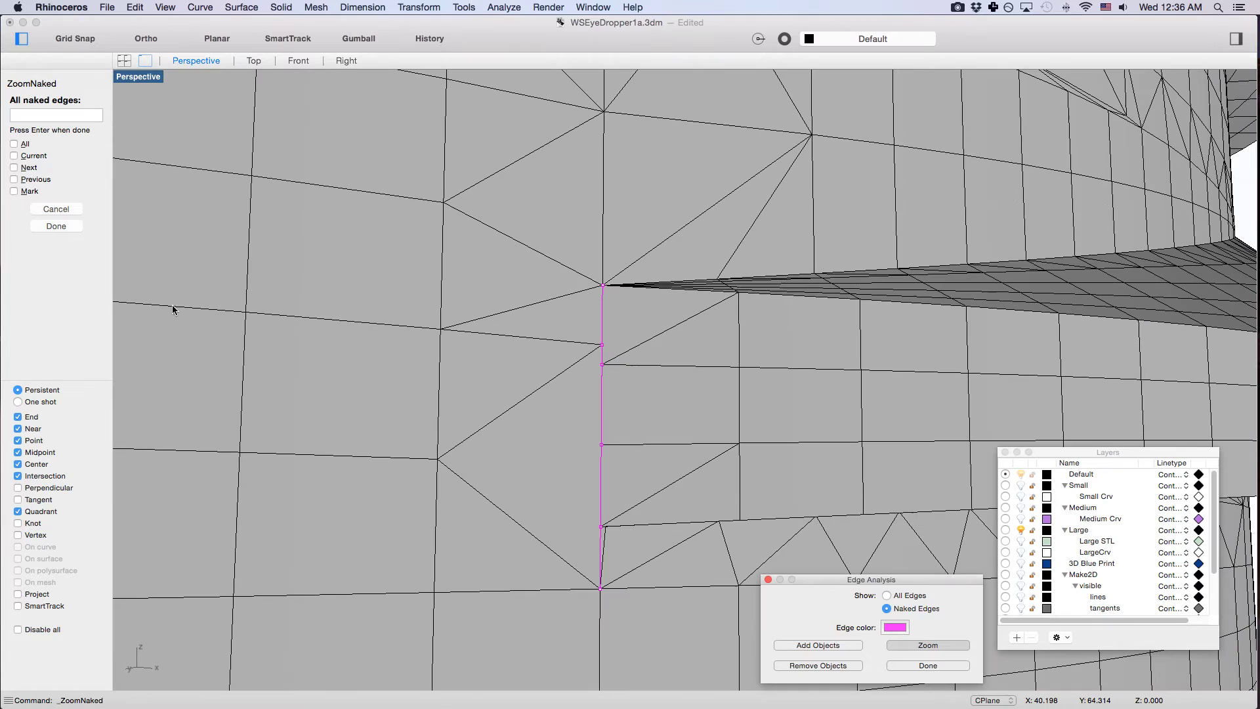
left_click(61, 224)
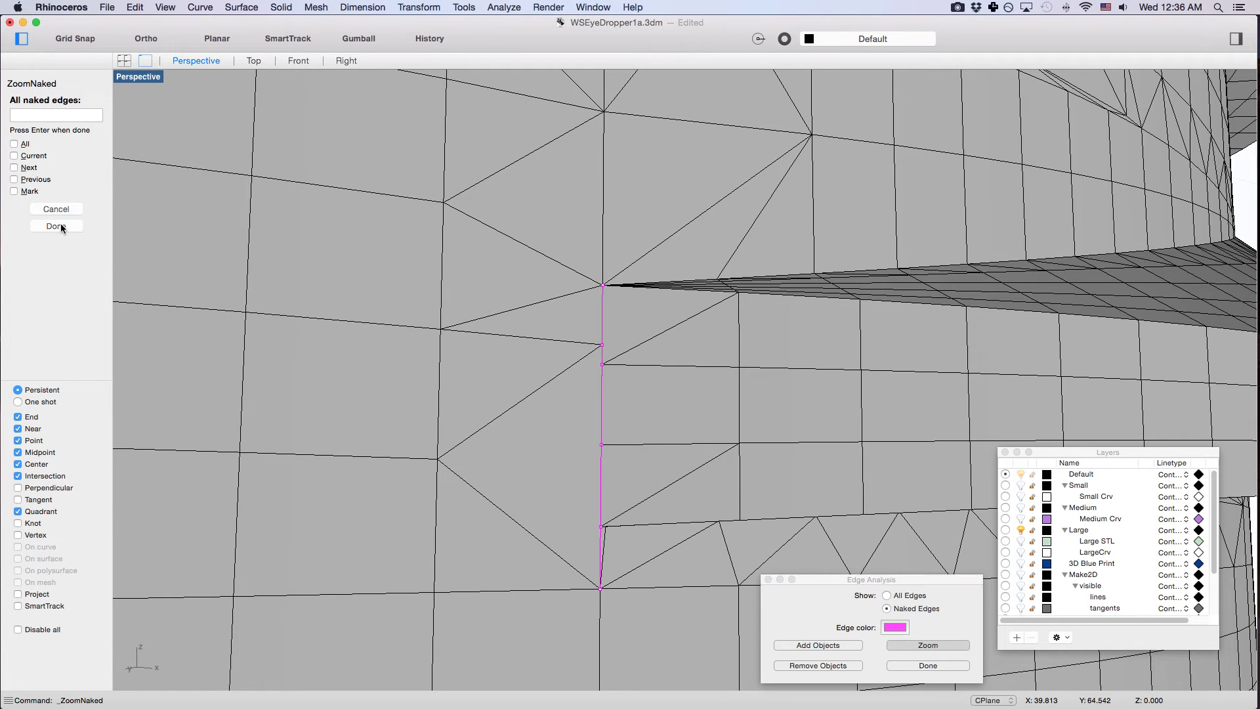
left_click(49, 225)
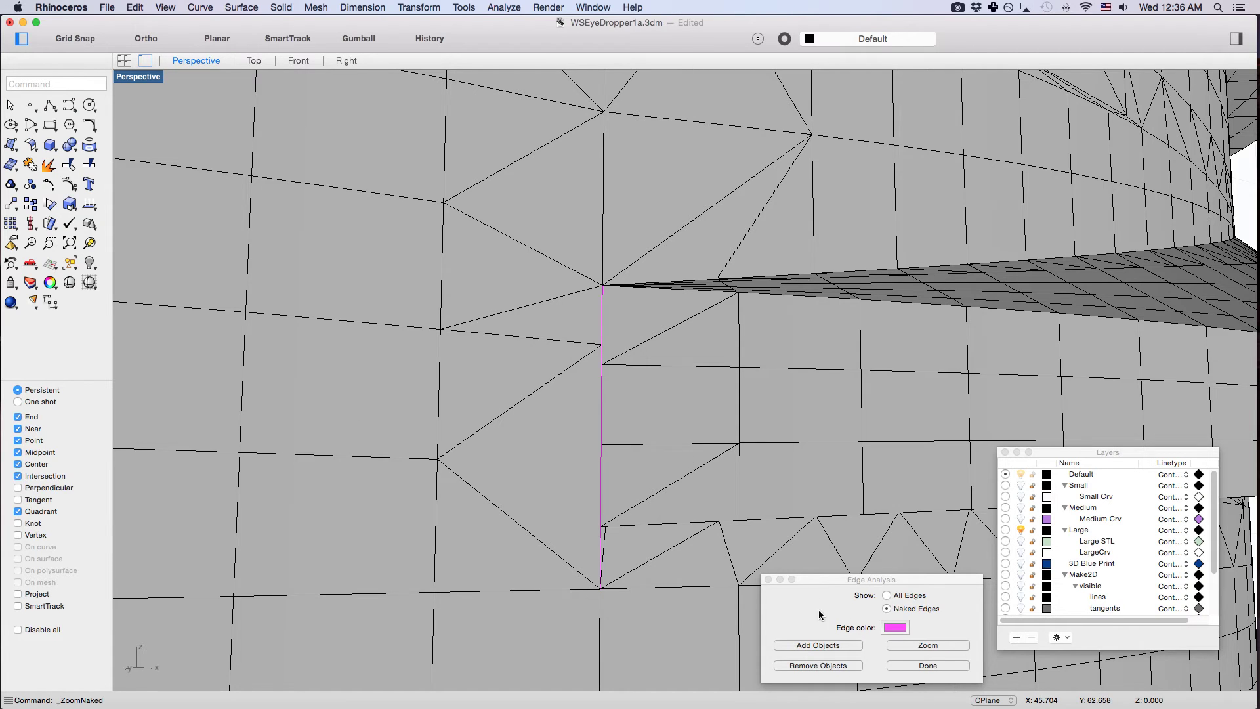
right_click_drag(613, 412, 531, 357)
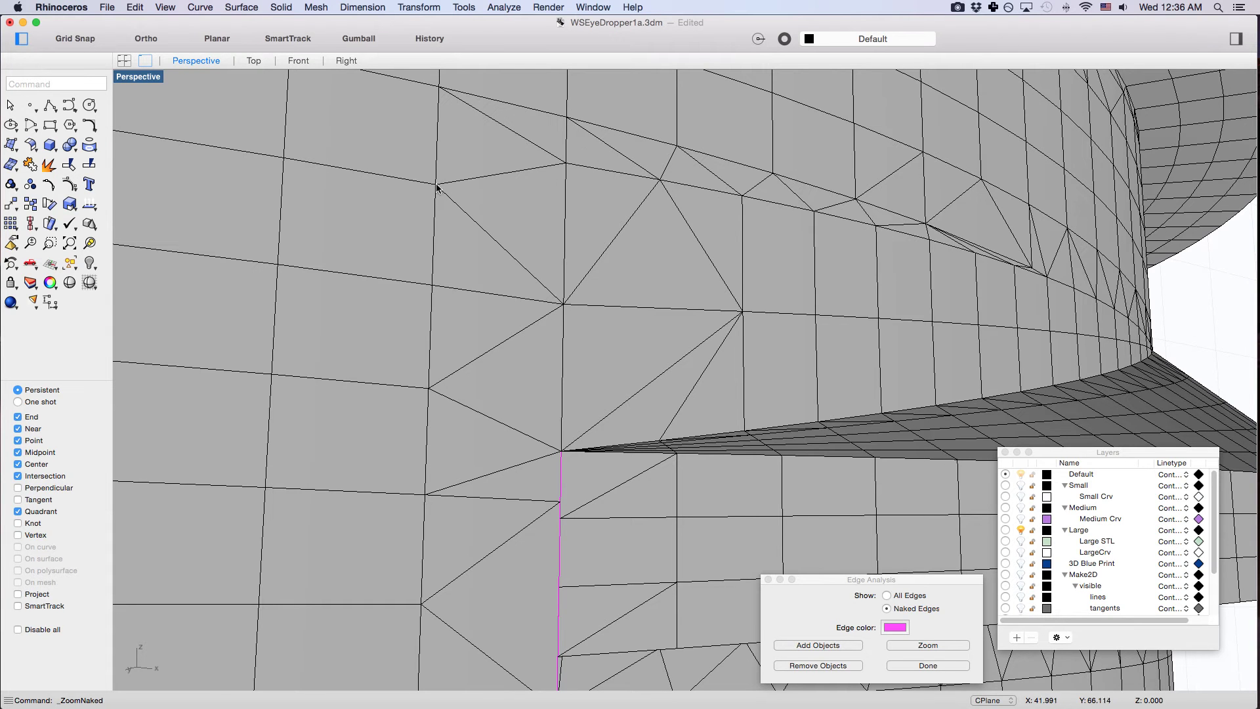
right_click_drag(588, 403, 582, 357)
Turn on the mesh's vertex points with SelNakedMeshEdgePt, then clear the point selection
left_click(553, 368)
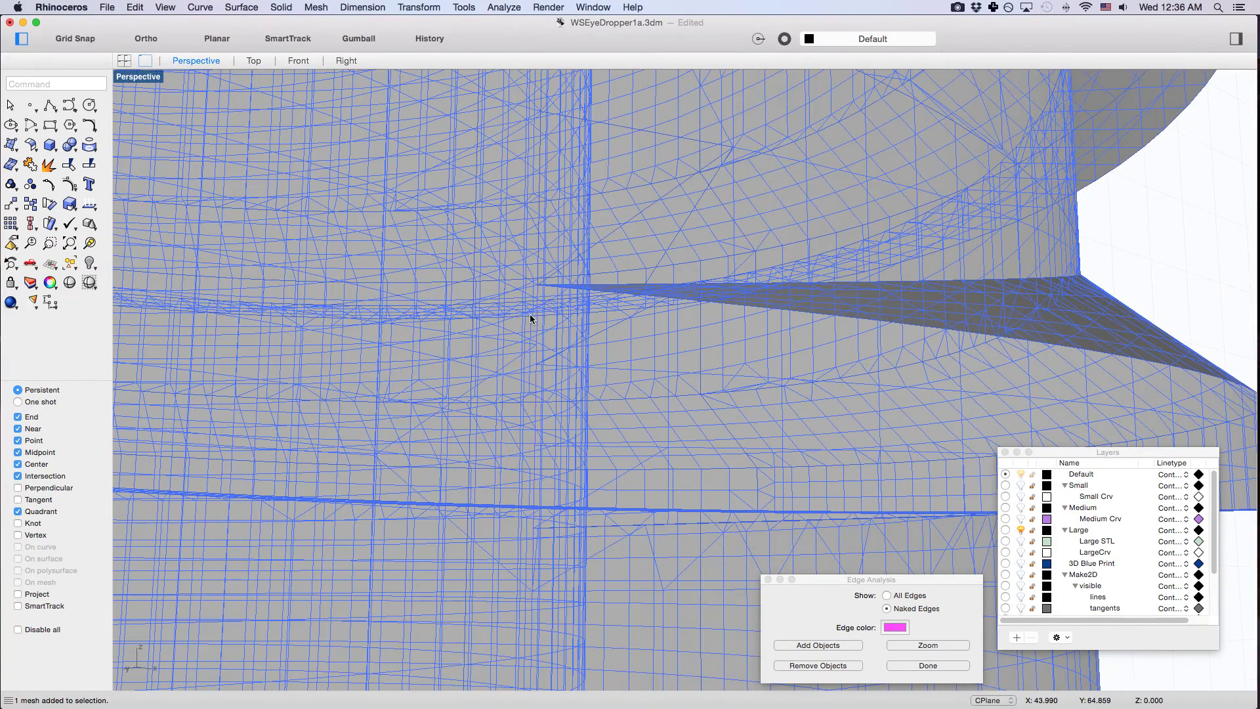
type("SelM")
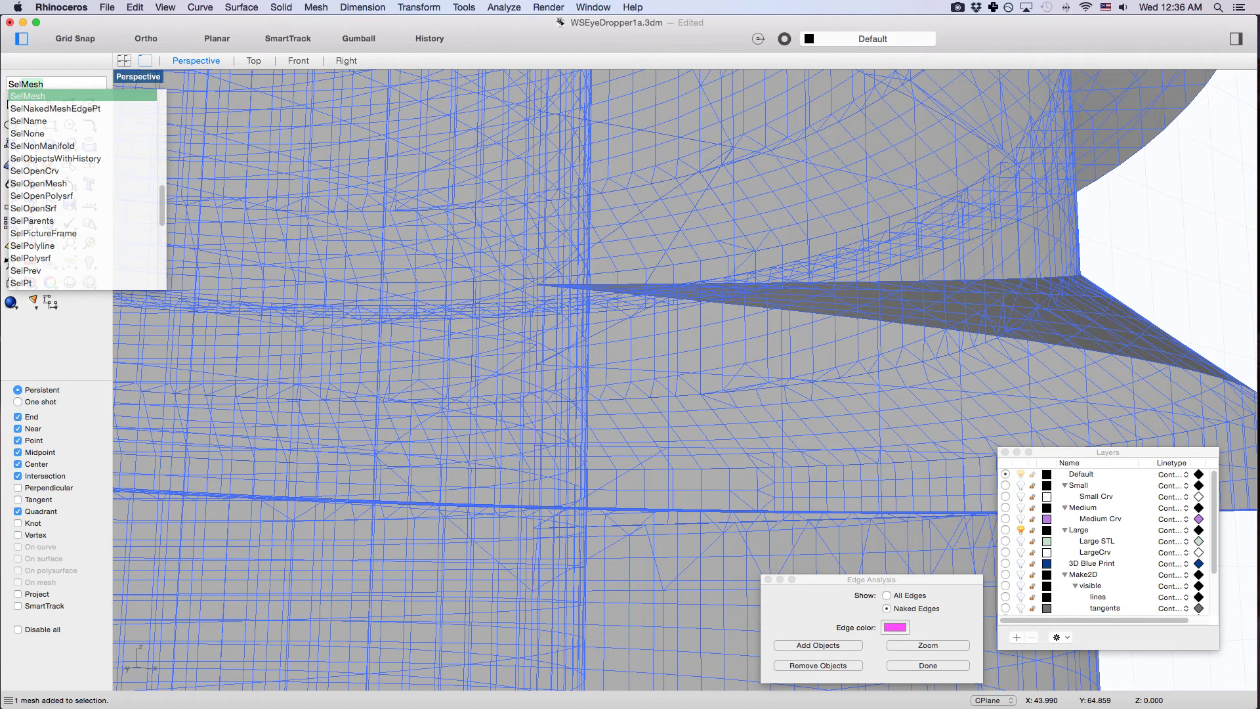
key("BackSpace")
type("Naked")
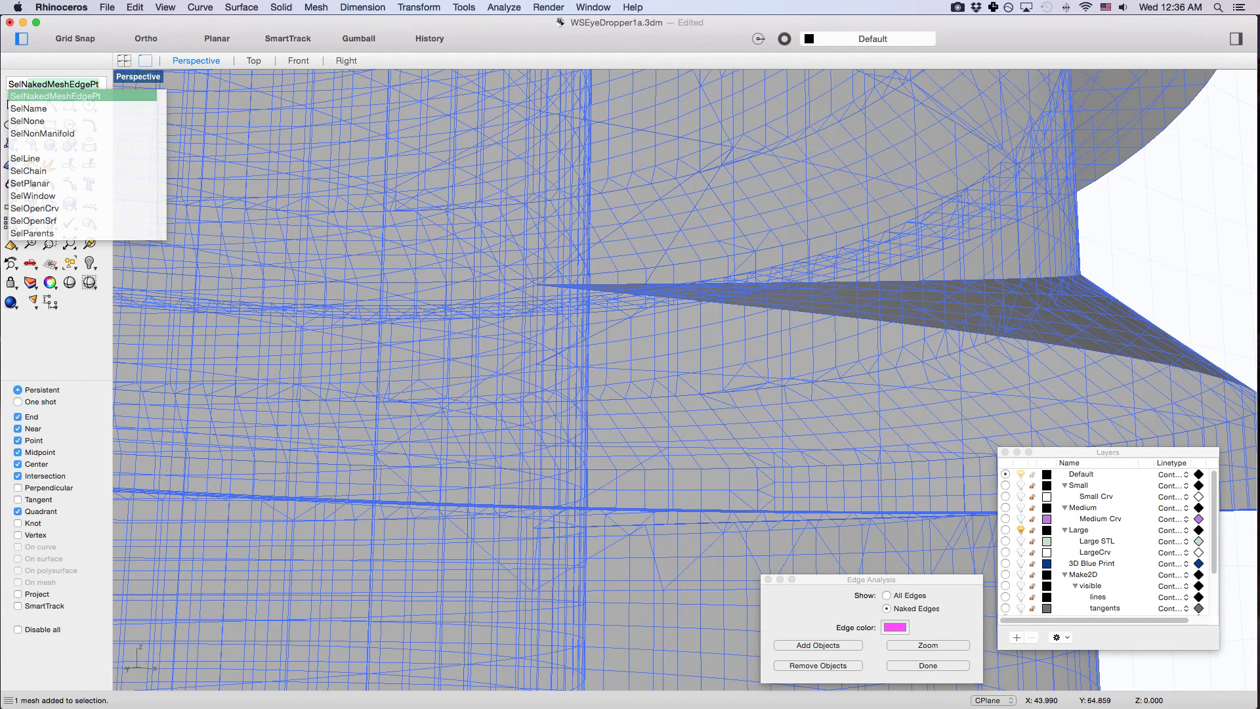
key("Return")
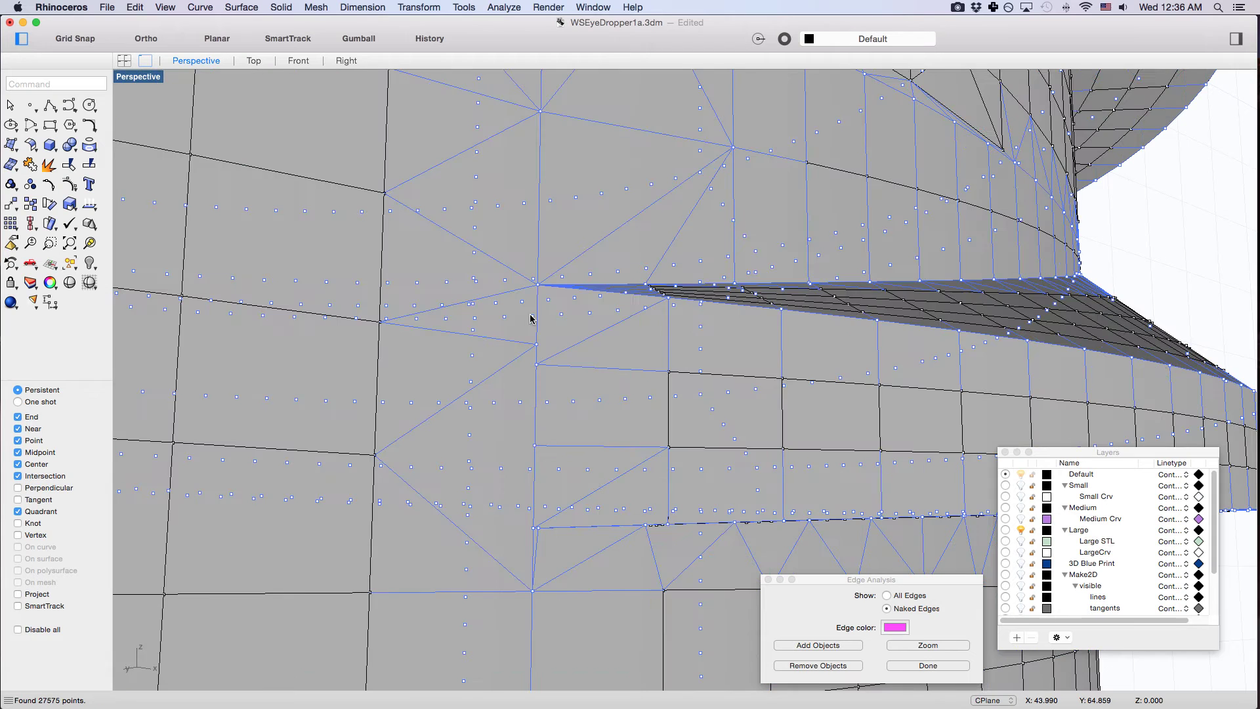
right_click_drag(614, 291, 608, 312)
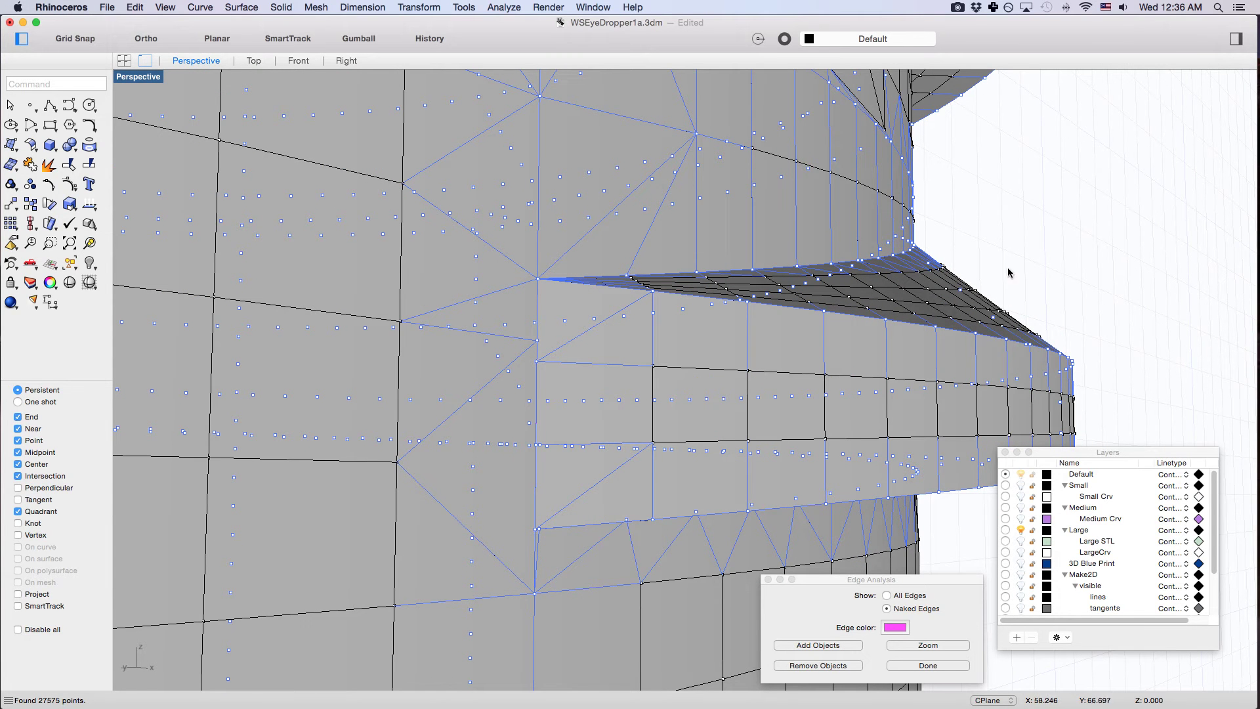
left_click(1050, 275)
Move the wall-side vertex on the upper naked edge at the thread's end onto the nearest thread vertex below it, snapping to Point
scroll(514, 387, "up", 5)
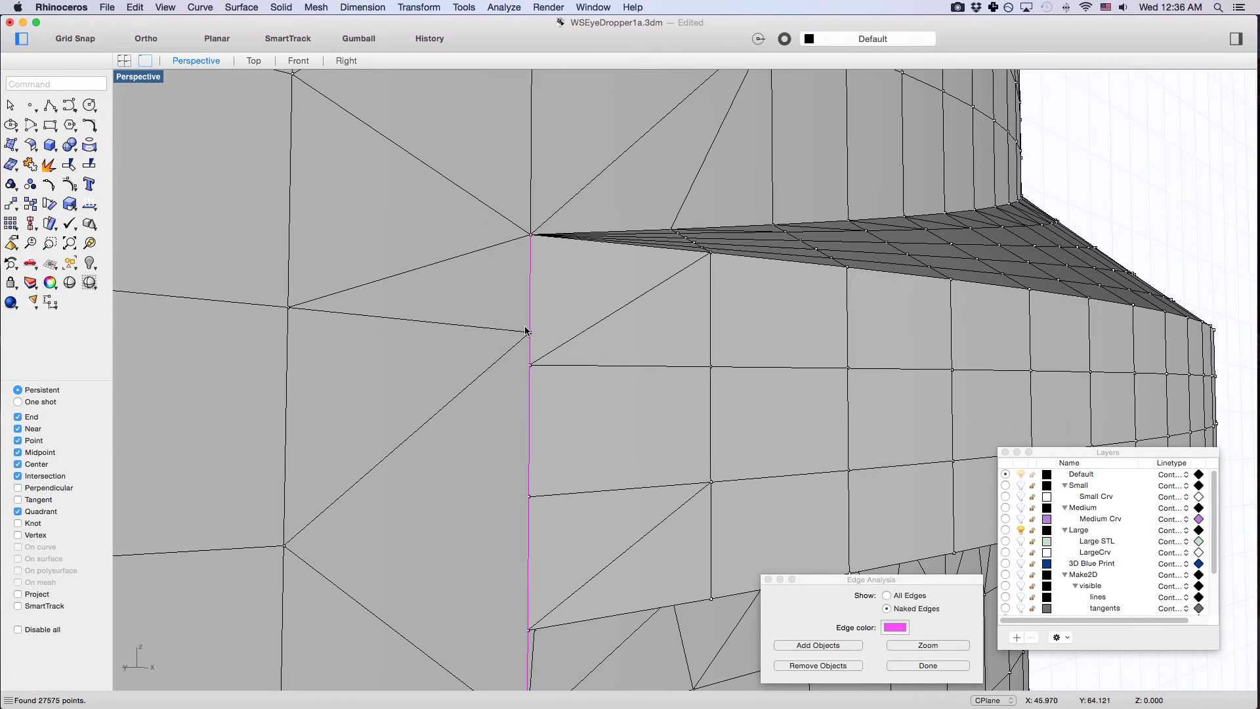
left_click_drag(506, 319, 548, 349)
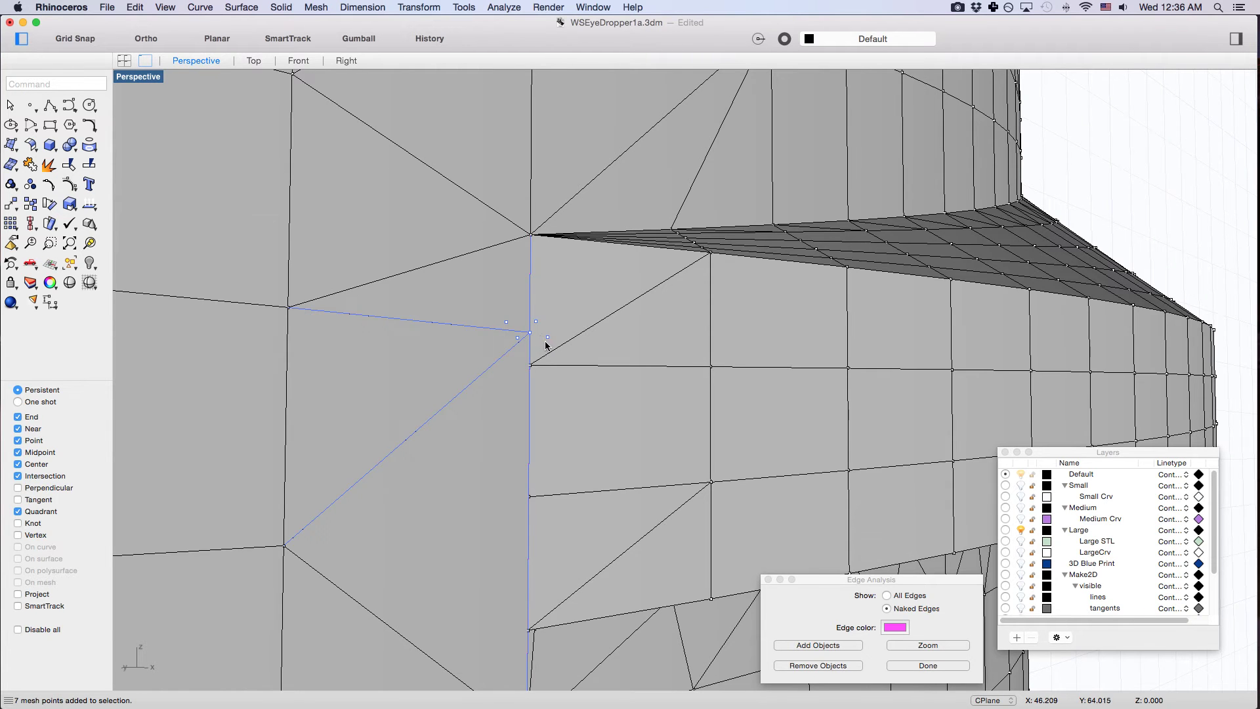
right_click_drag(548, 348, 539, 331)
left_click_drag(661, 278, 590, 362, "super")
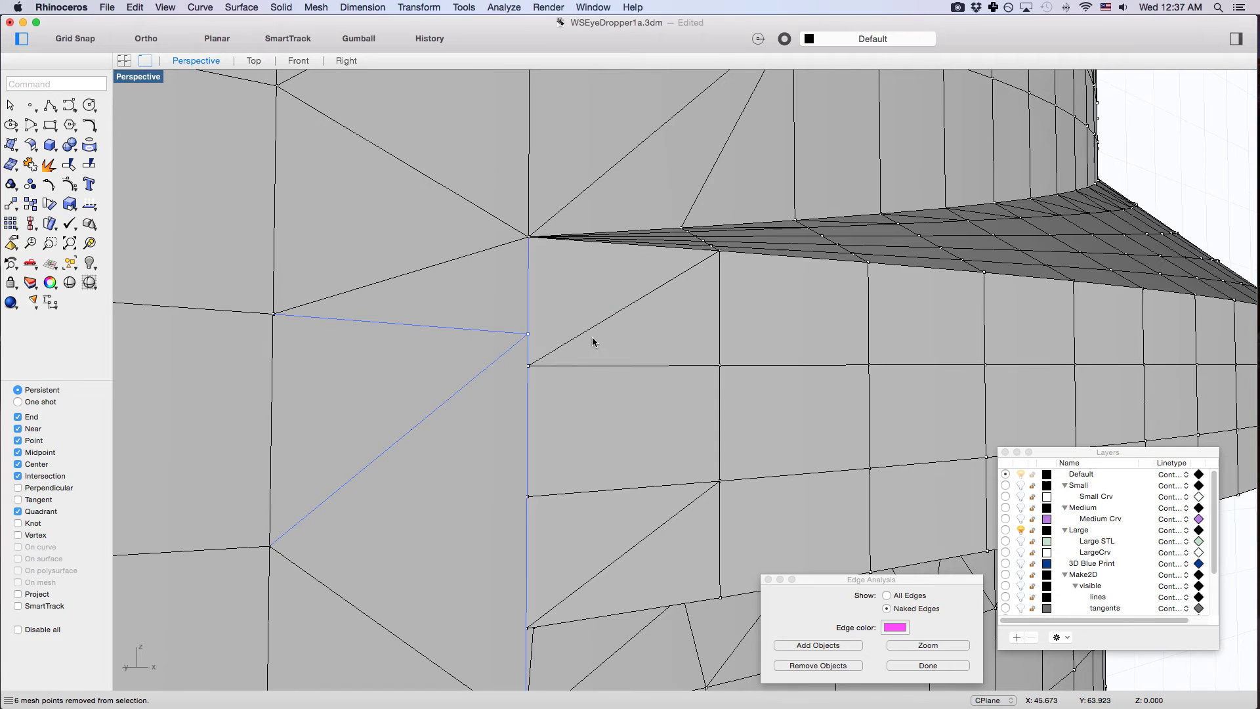
right_click_drag(593, 332, 550, 365)
type("m")
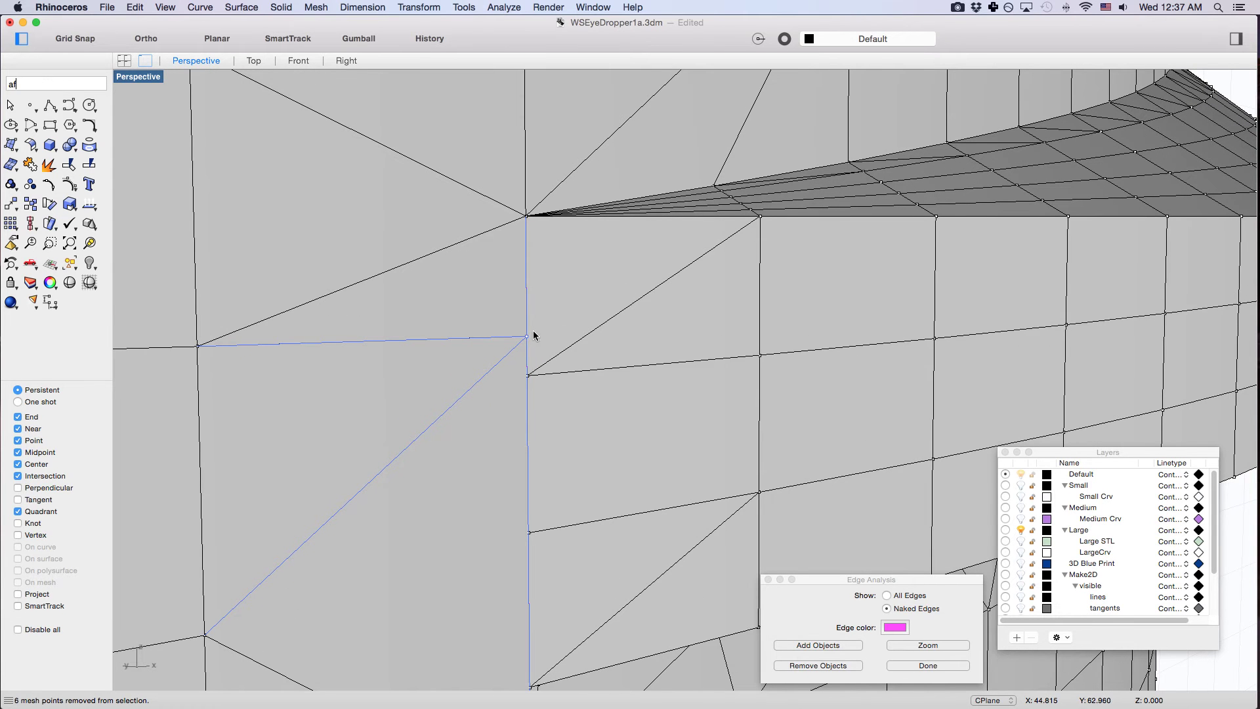
key("Return")
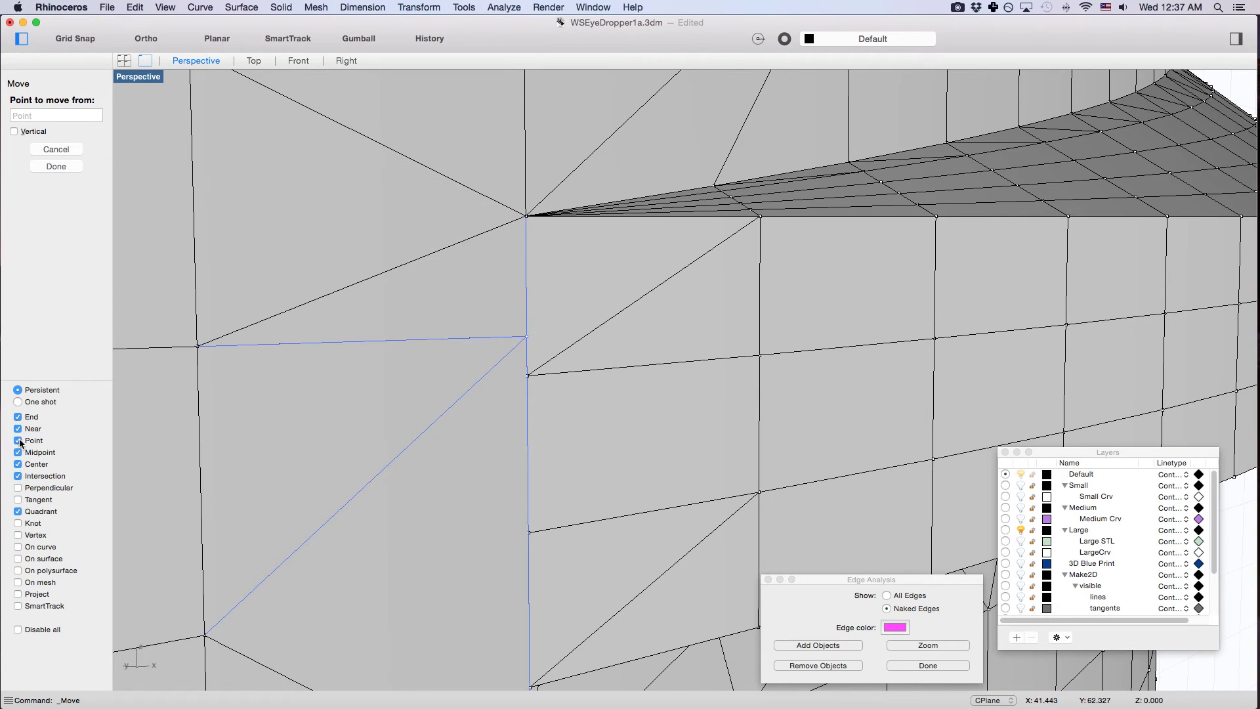
left_click(527, 337)
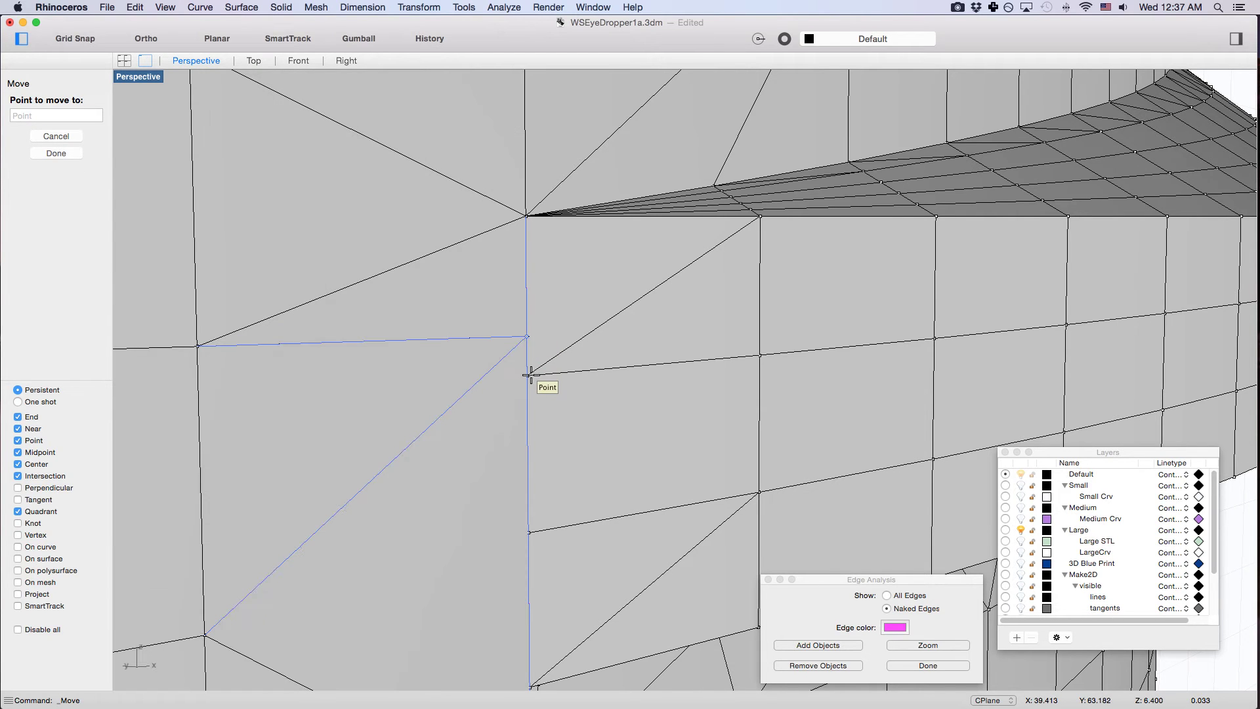
left_click(542, 355)
scroll(557, 329, "down", 3)
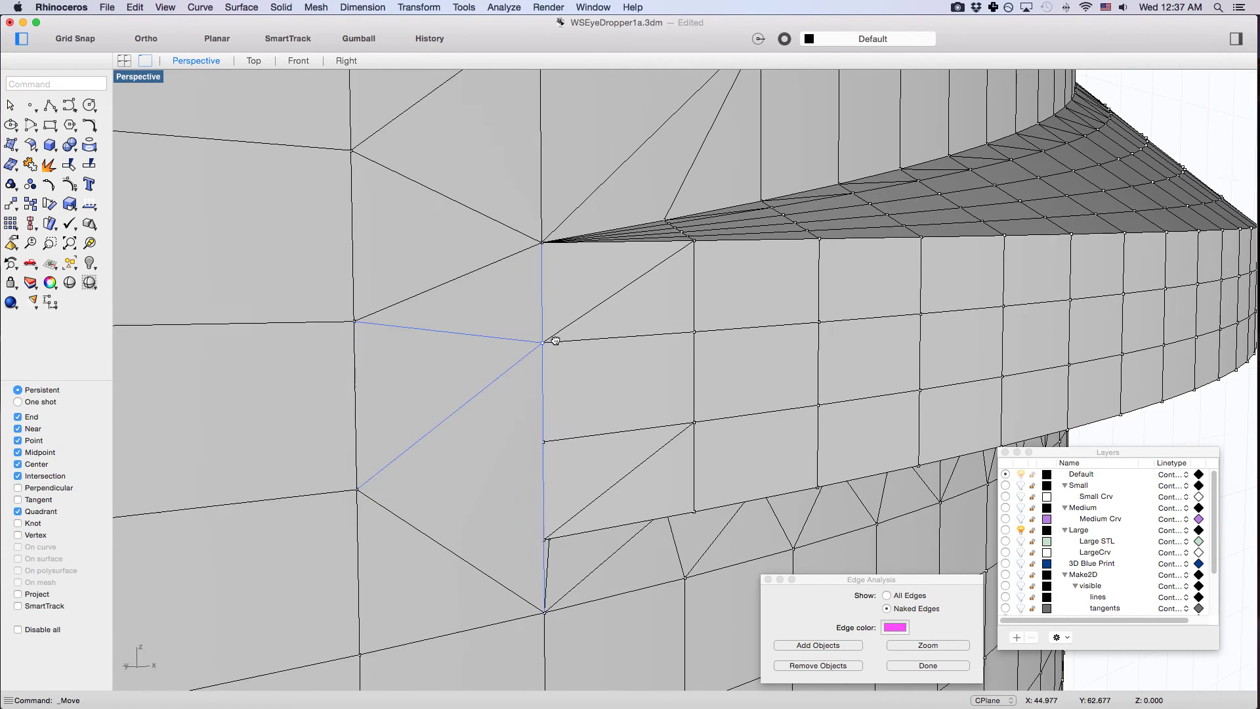
right_click_drag(808, 333, 664, 293)
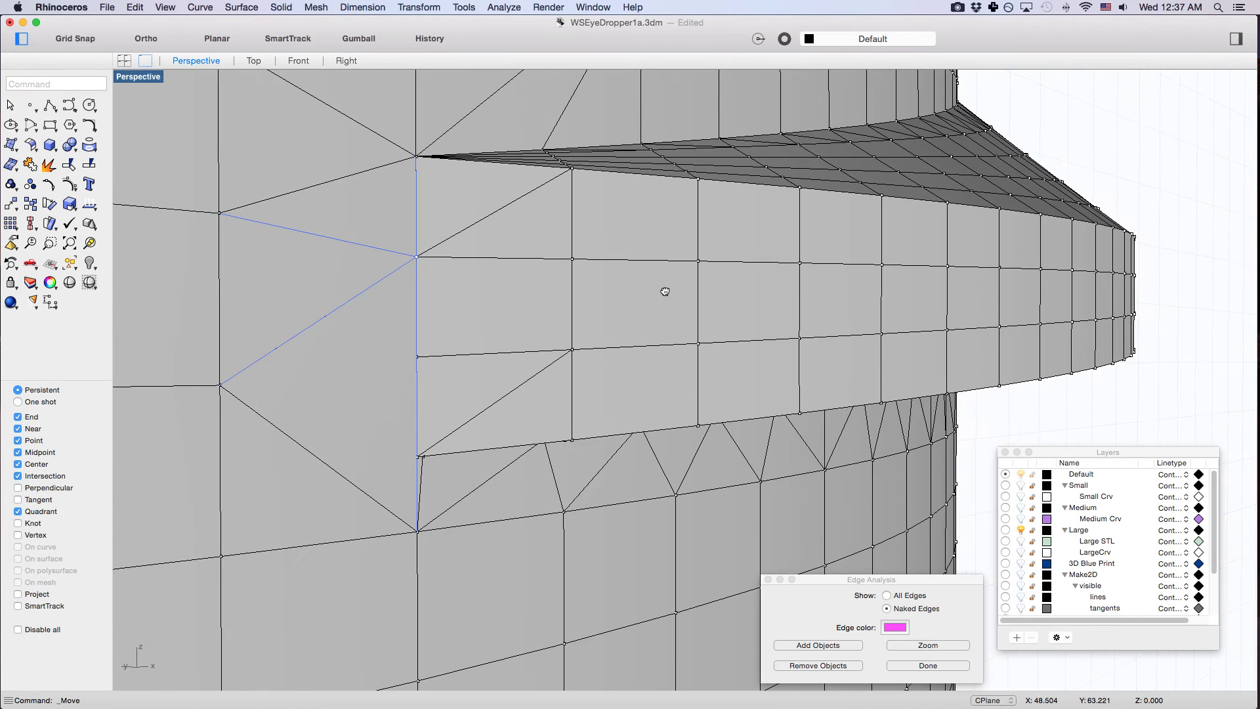
left_click(1102, 393)
scroll(414, 361, "up", 3)
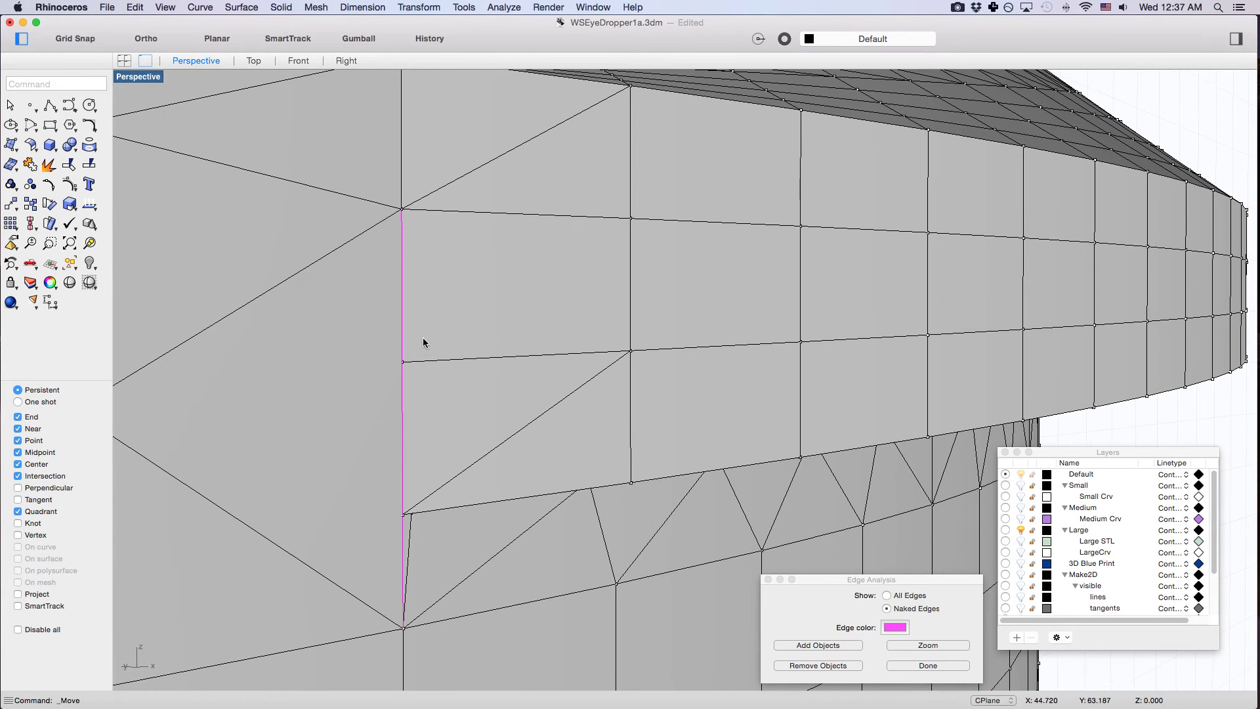
Delete the large triangular wall face bordering the naked edge at the thread's end with DeleteMeshFaces
scroll(417, 453, "up", 3)
right_click_drag(424, 487, 455, 464)
scroll(459, 459, "up", 4)
mouse_move(459, 392)
right_mouse_down()
mouse_move(467, 352)
mouse_move(436, 360)
mouse_move(532, 360)
mouse_move(479, 343)
mouse_move(538, 287)
mouse_move(506, 332)
mouse_move(509, 374)
mouse_move(521, 366)
mouse_move(514, 349)
mouse_move(534, 332)
mouse_move(526, 288)
right_mouse_up()
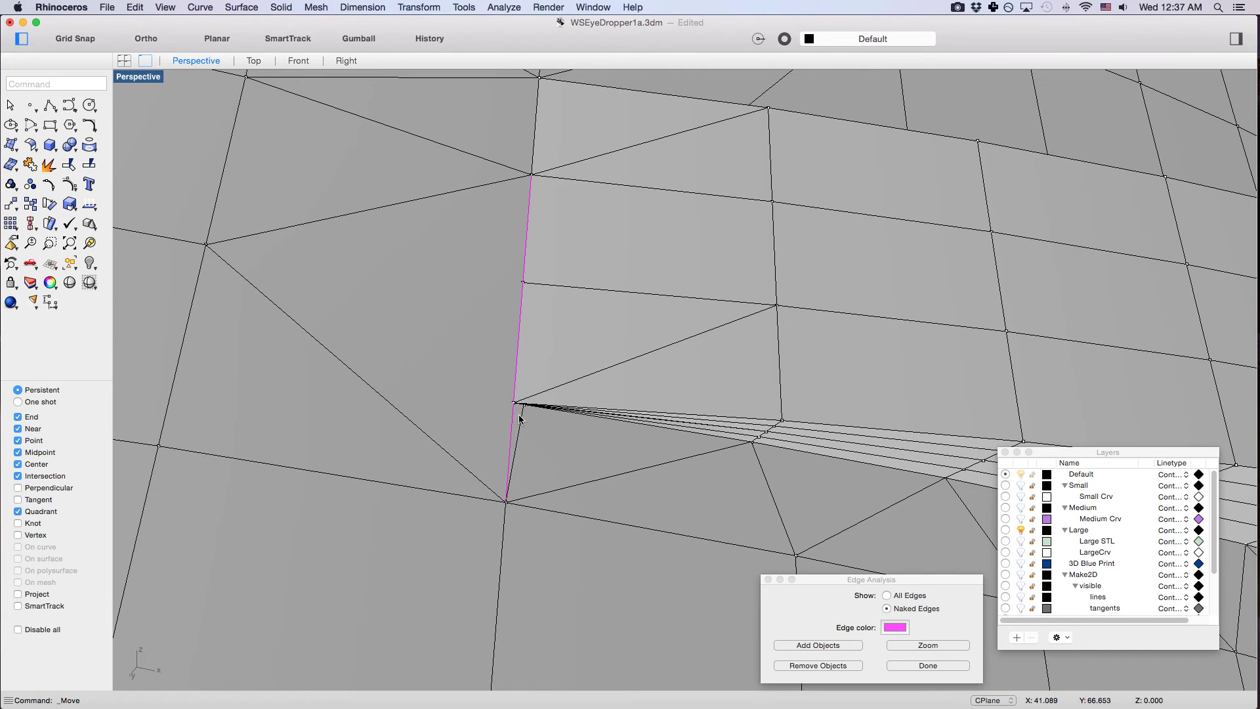
mouse_move(512, 357)
right_mouse_down()
mouse_move(541, 368)
mouse_move(525, 366)
right_mouse_up()
scroll(524, 367, "down", 3)
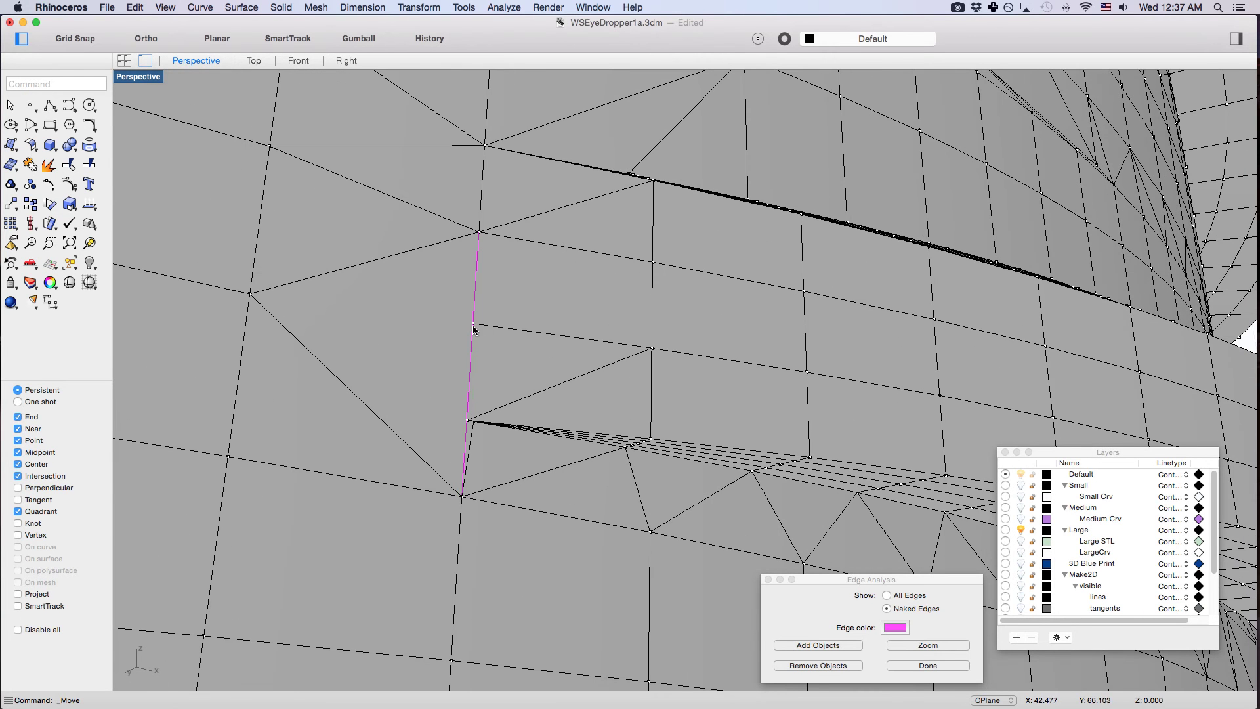
type("Delete")
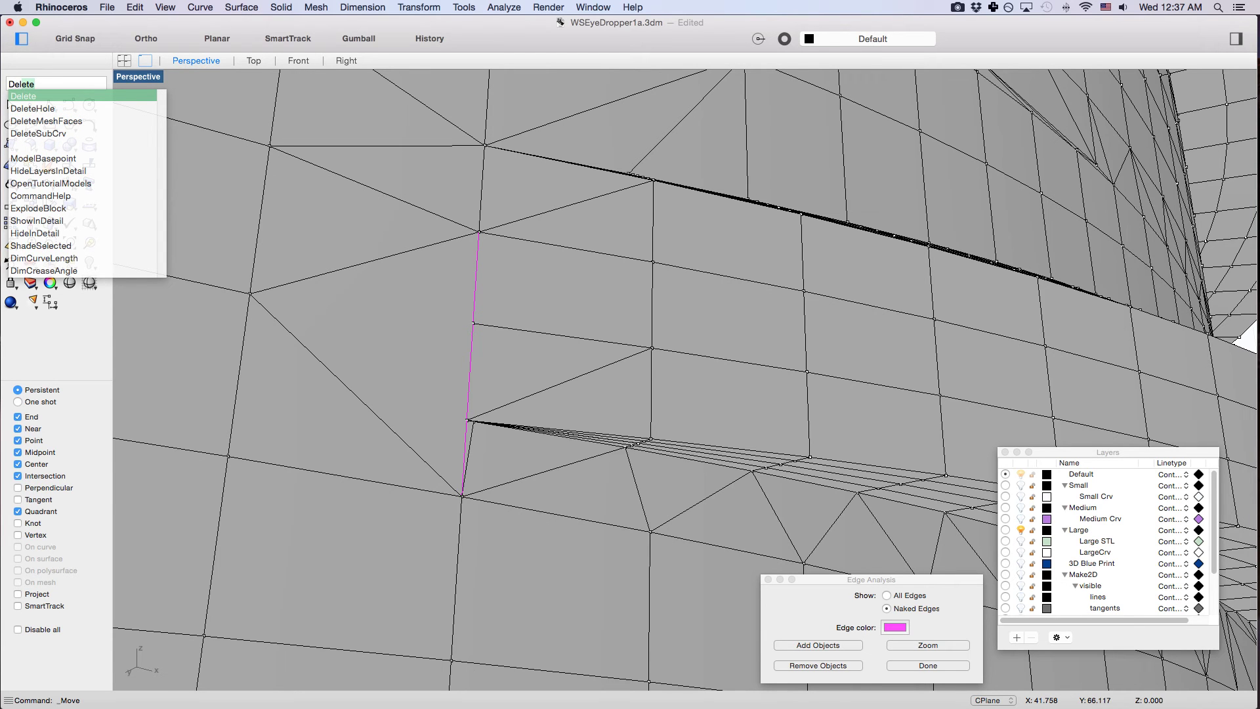
key("Down")
key("Down")
key("Return")
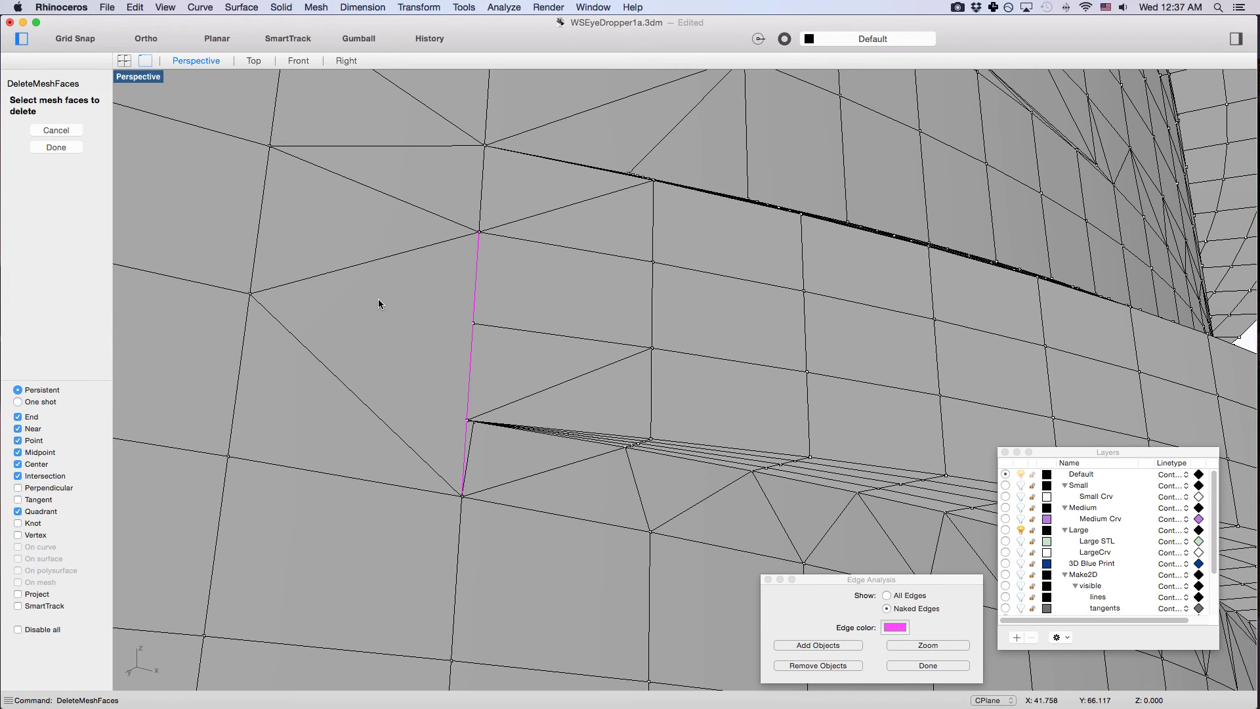
left_click(396, 325)
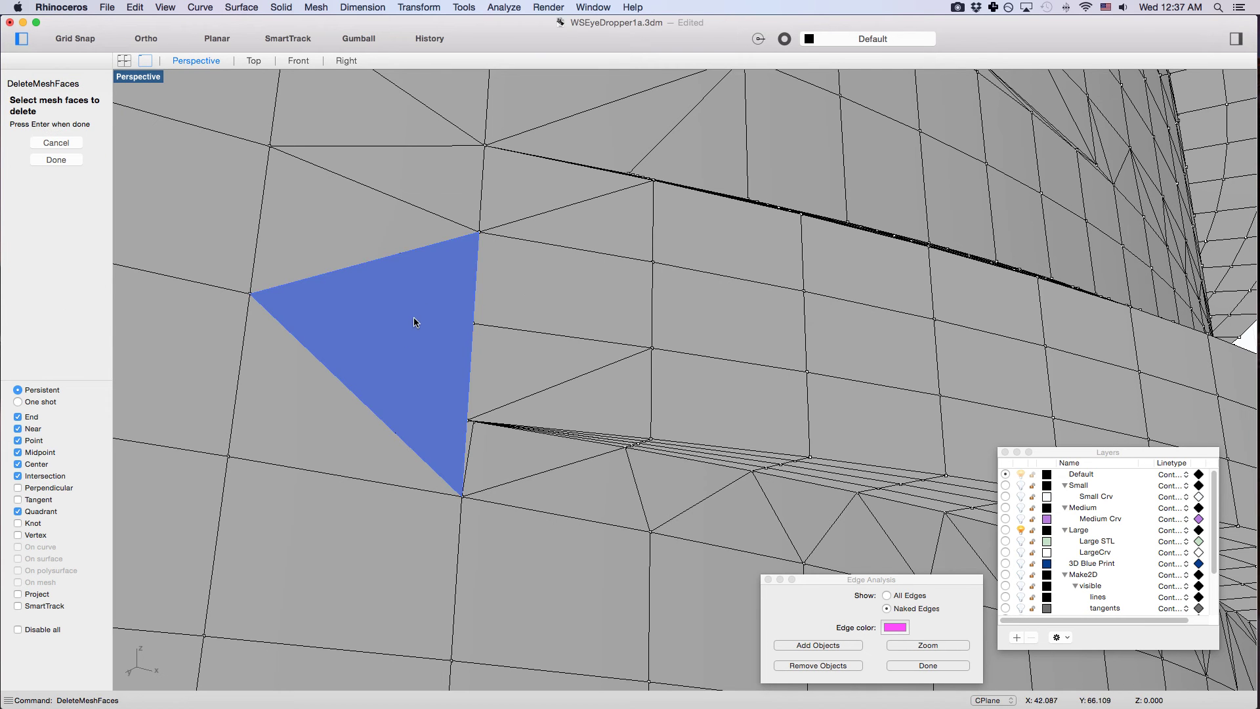
right_click_drag(424, 306, 439, 326)
key("Return")
Close the triangular hole beside the thread's end with FillMeshHole, keeping Join Mesh on
type("FillMeshHole")
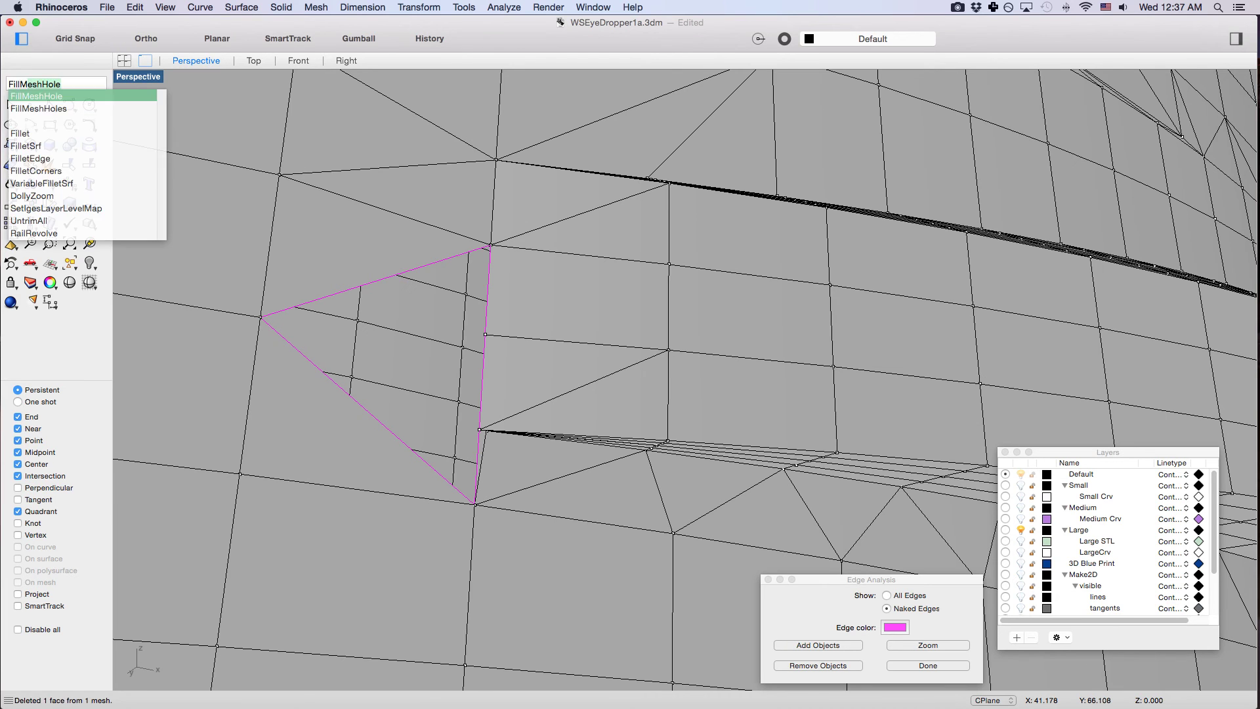
key("Return")
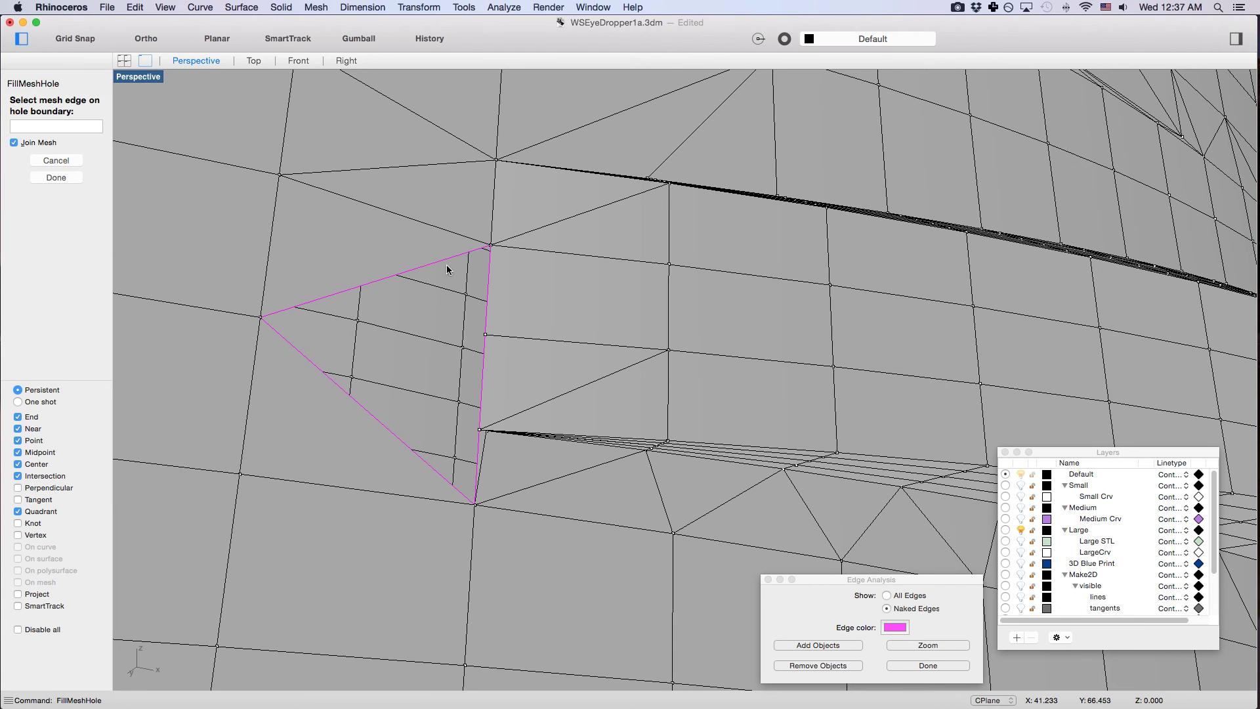
left_click(428, 265)
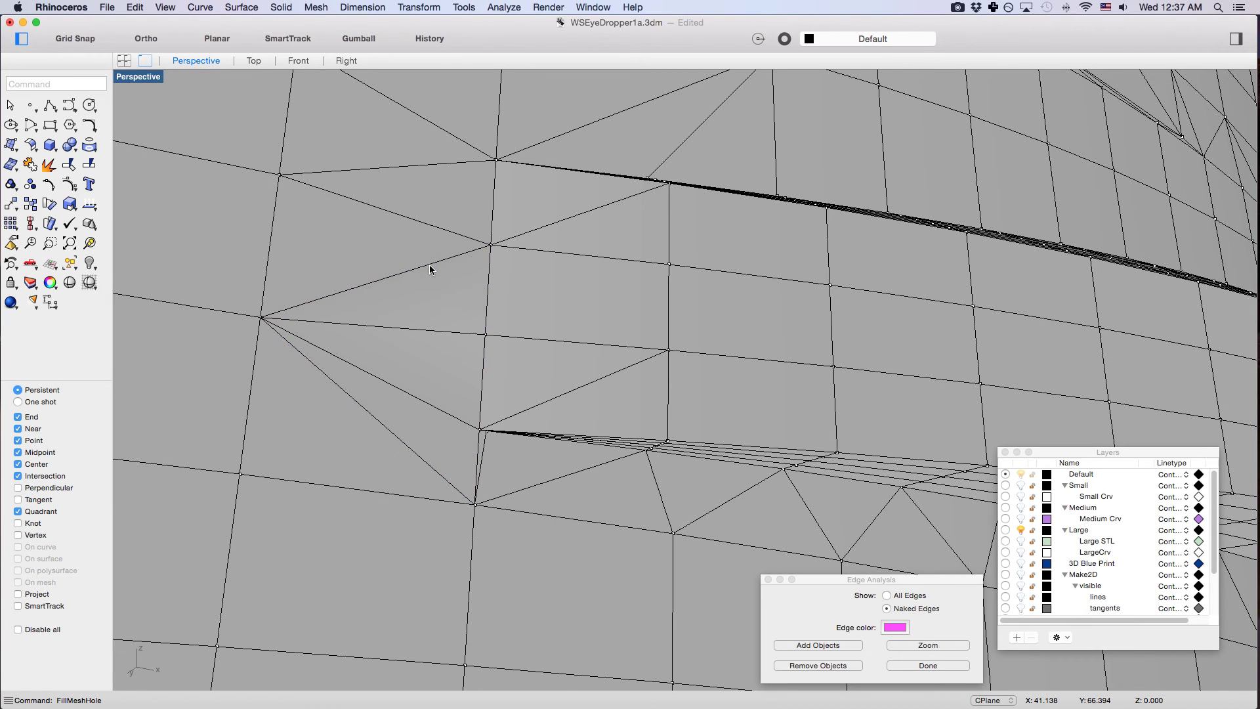
Run Check on the whole bottle mesh, read through the report, then close it and deselect the mesh
right_click_drag(452, 298, 464, 273)
mouse_move(462, 407)
right_mouse_down()
mouse_move(431, 388)
mouse_move(435, 376)
mouse_move(456, 387)
right_mouse_up()
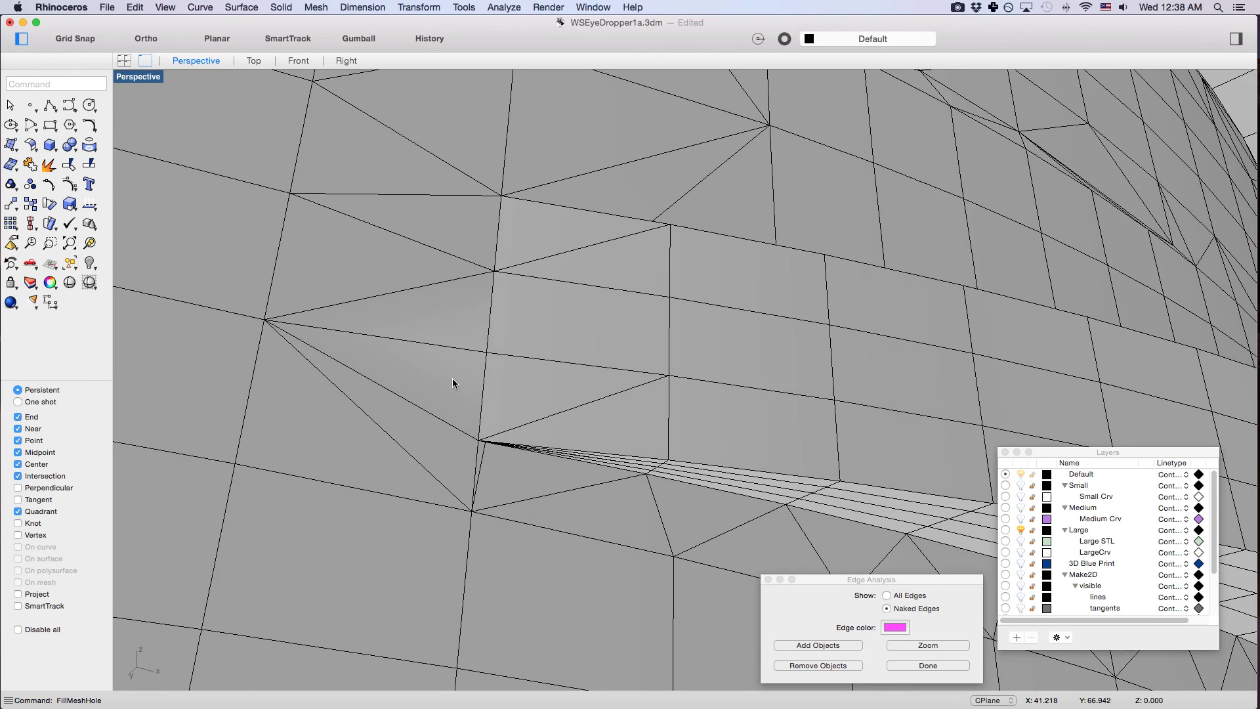
scroll(525, 355, "down", 3)
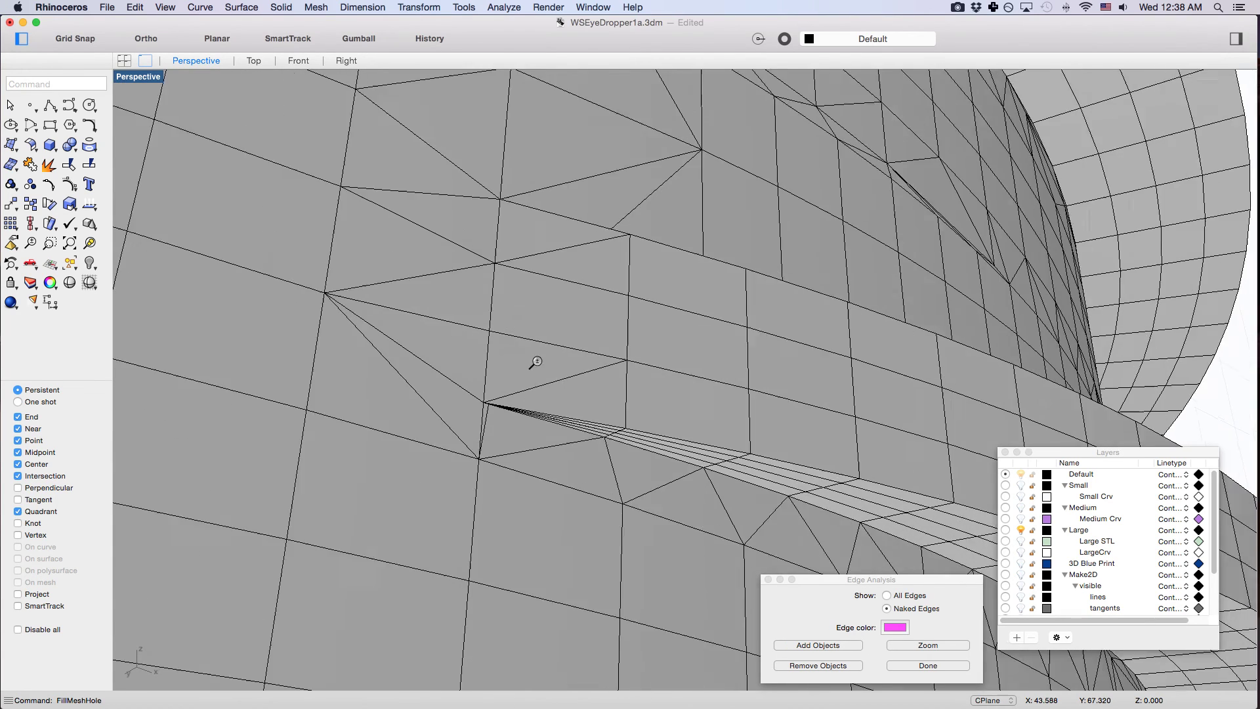
scroll(536, 361, "down", 5)
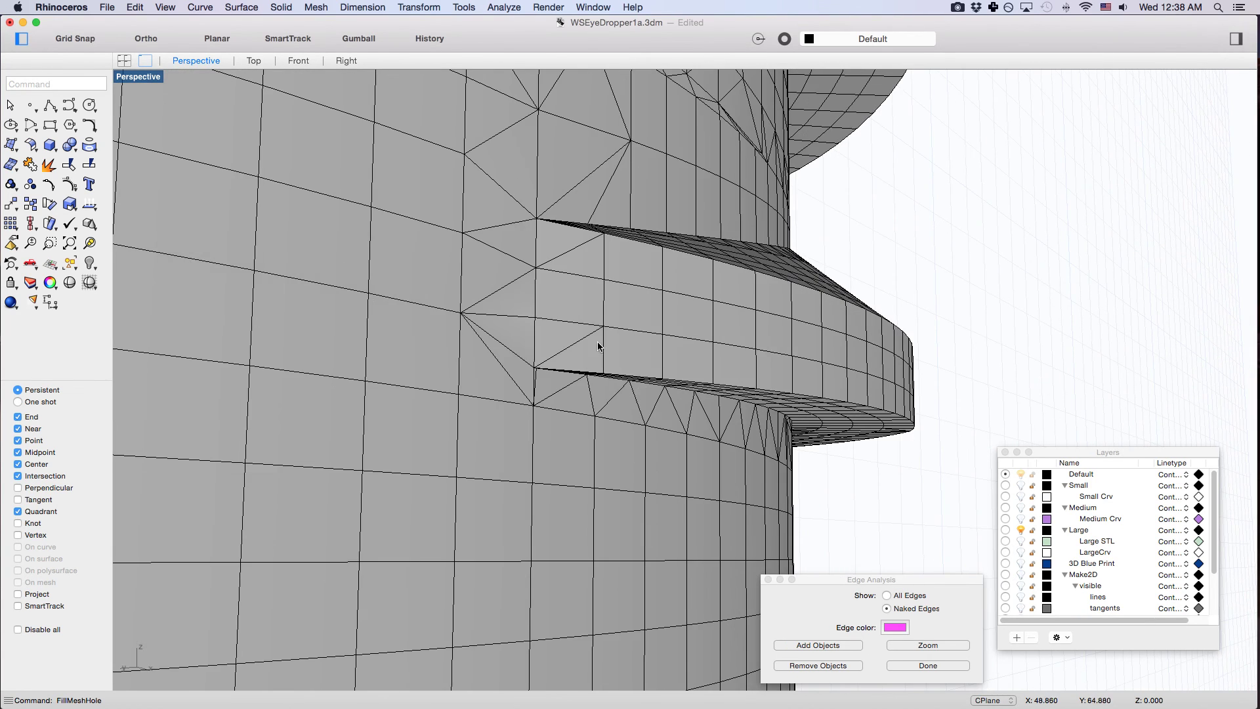
left_click(555, 352)
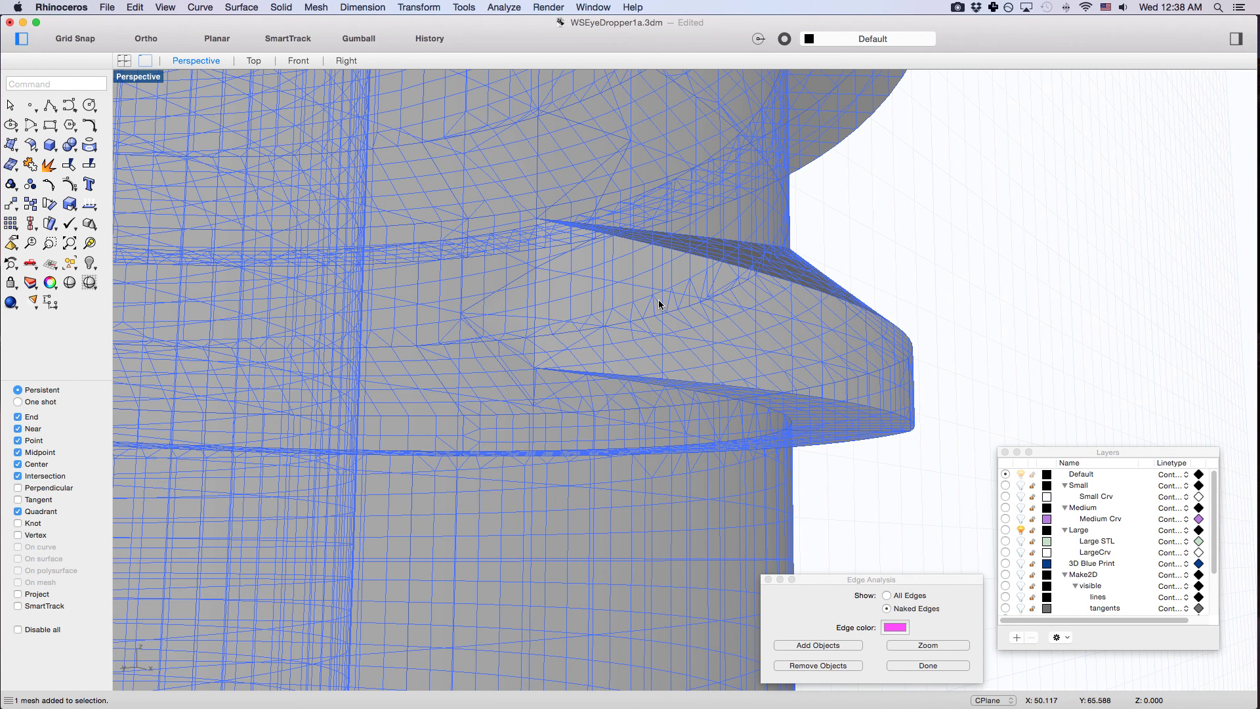
type("check")
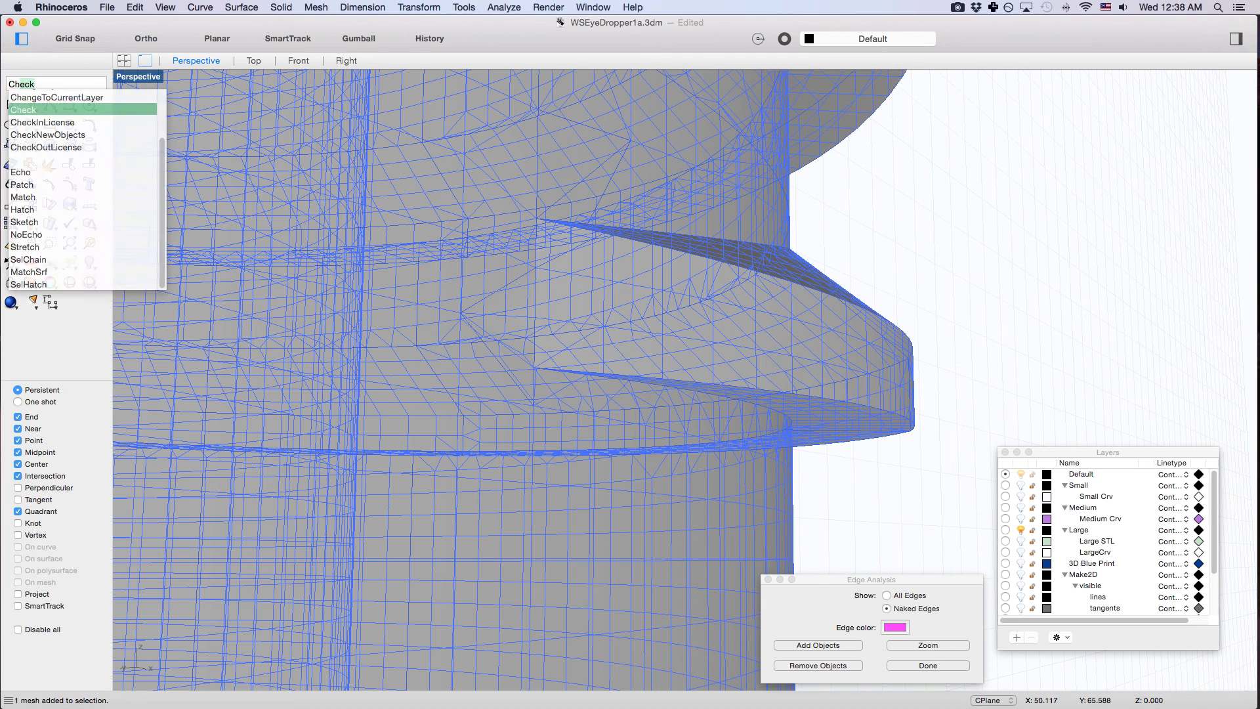
key("Return")
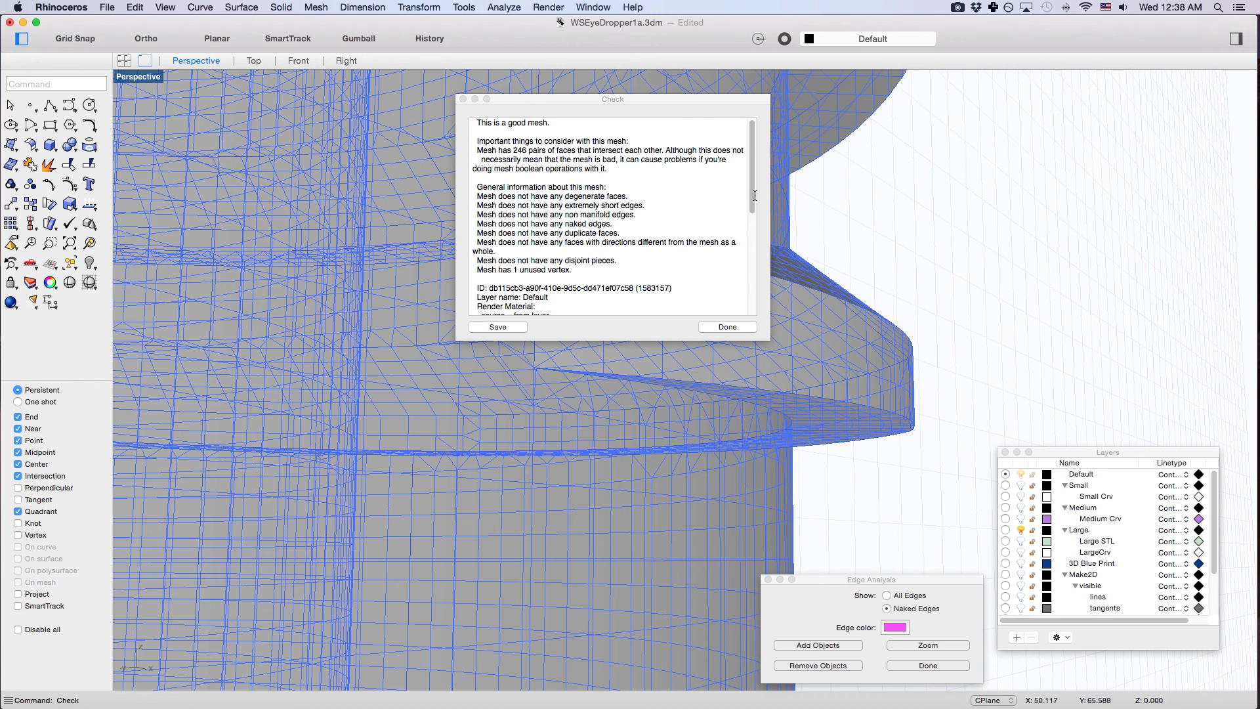
scroll(591, 271, "down", 3)
scroll(657, 272, "up", 3)
left_click(726, 326)
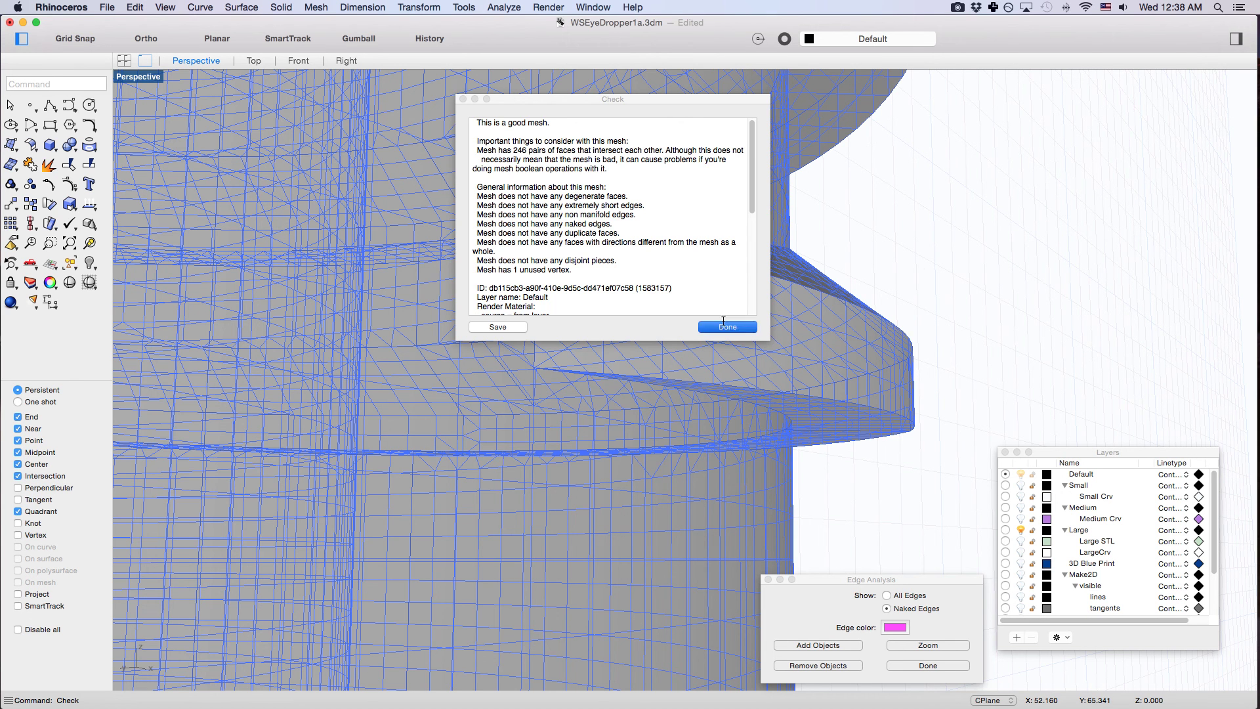
left_click(882, 269)
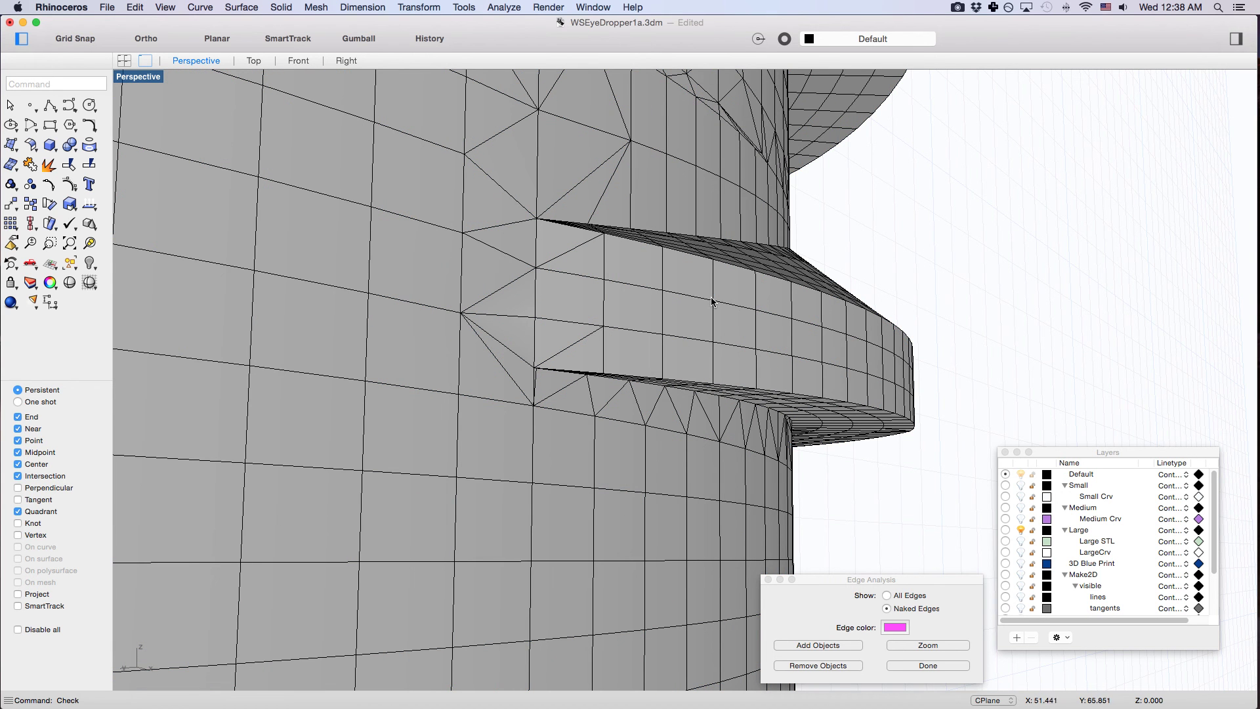
Select the repaired bottle mesh and export only the selection
left_click(713, 301)
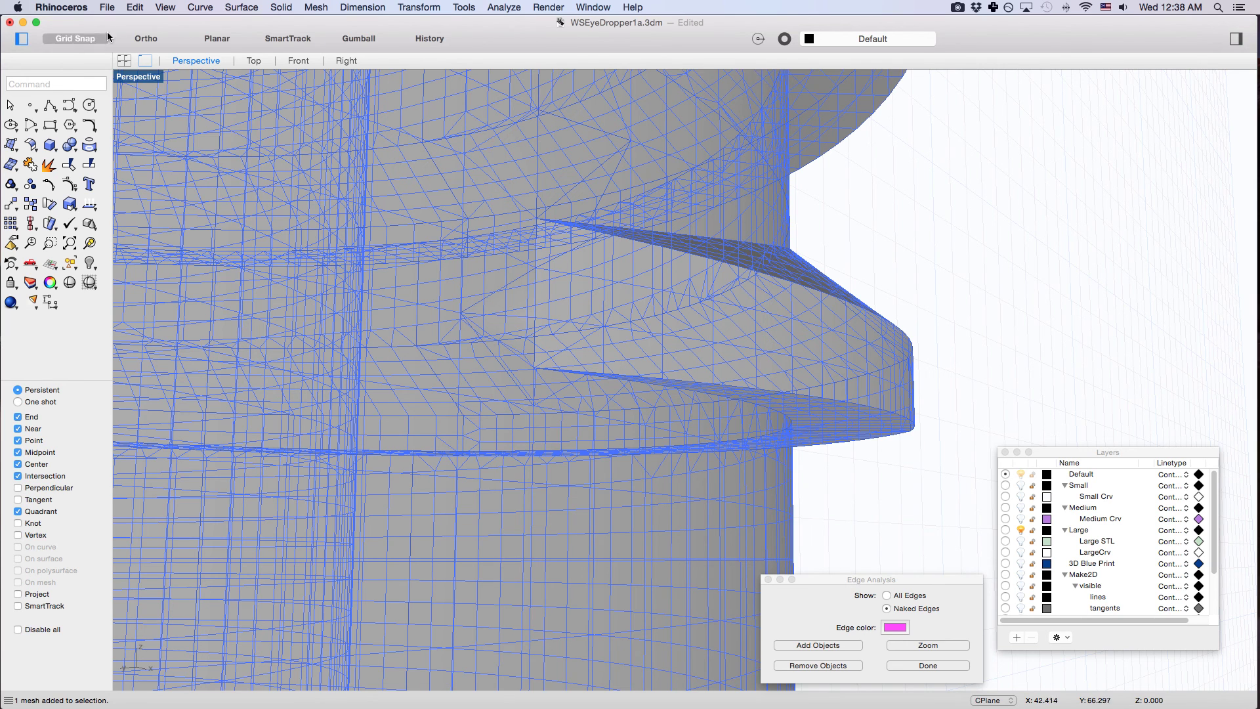
left_click(107, 8)
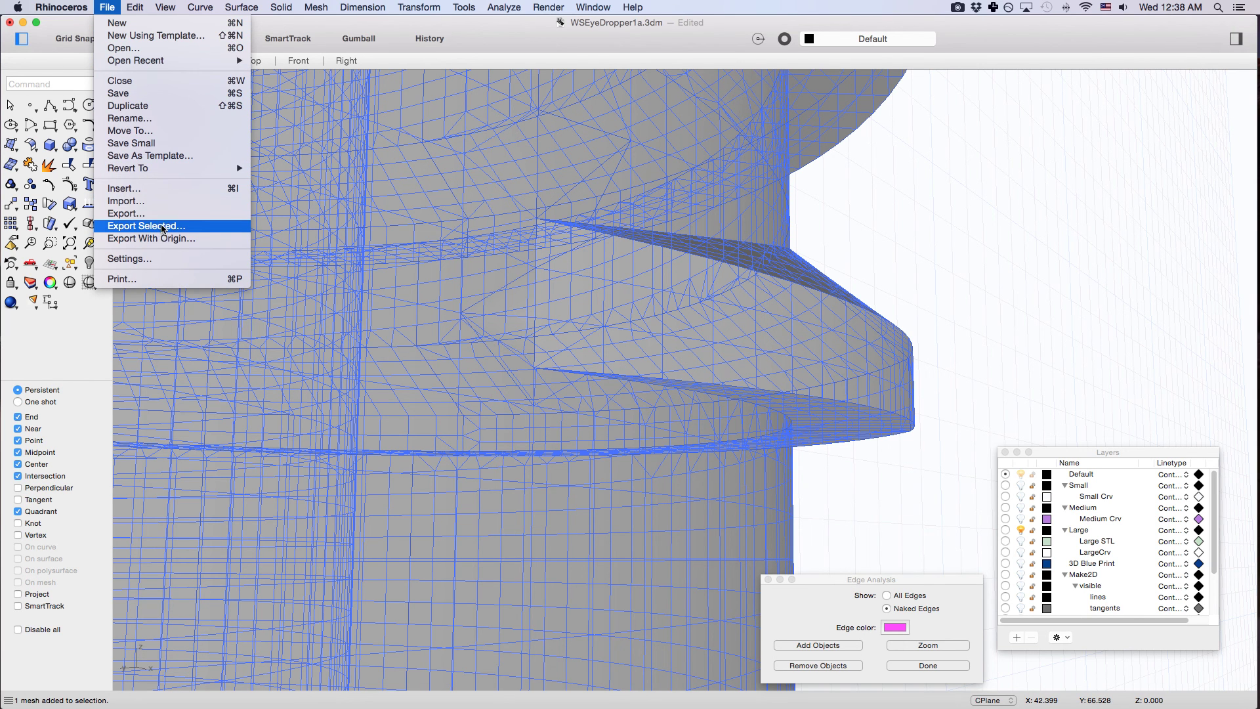